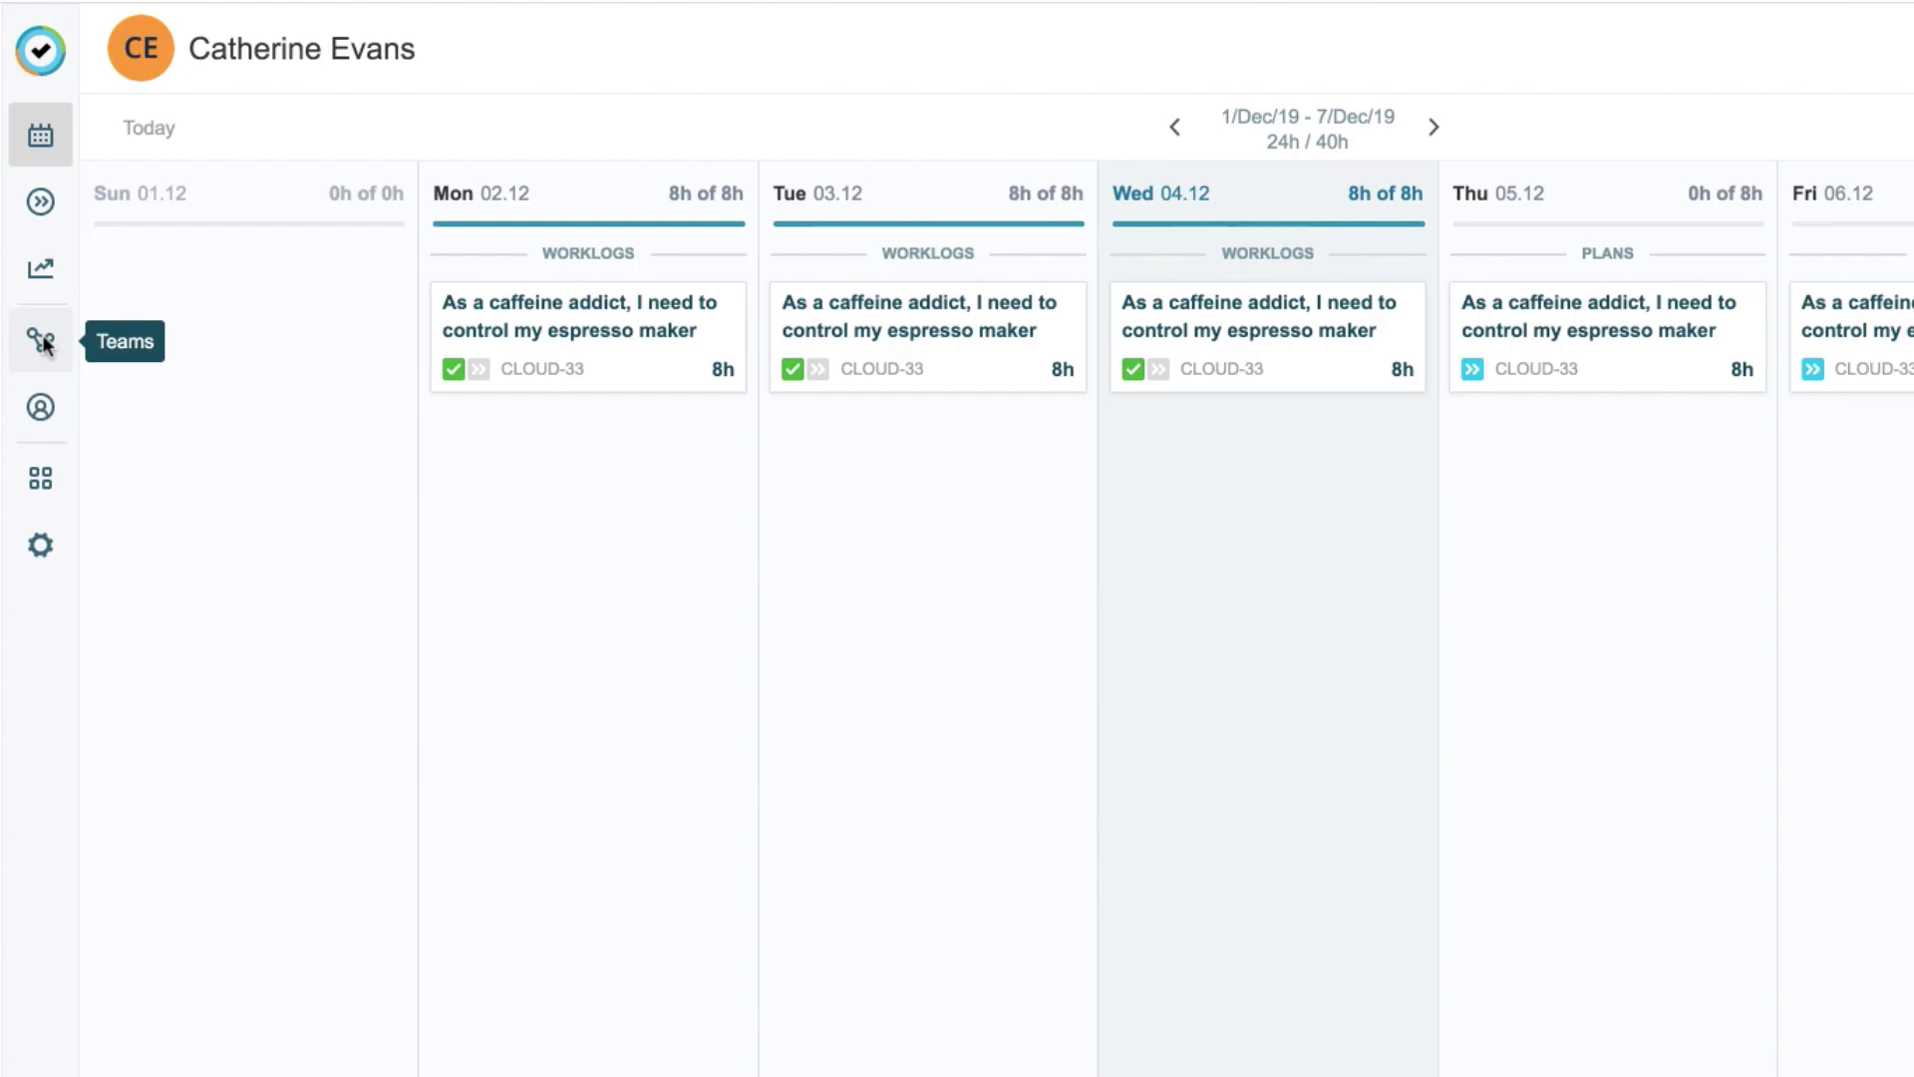
Step: Show the Cafe team's Permissions page listing Team lead, Member and My Number 1 role rights
{"action": "left_click", "coordinate": [42, 342]}
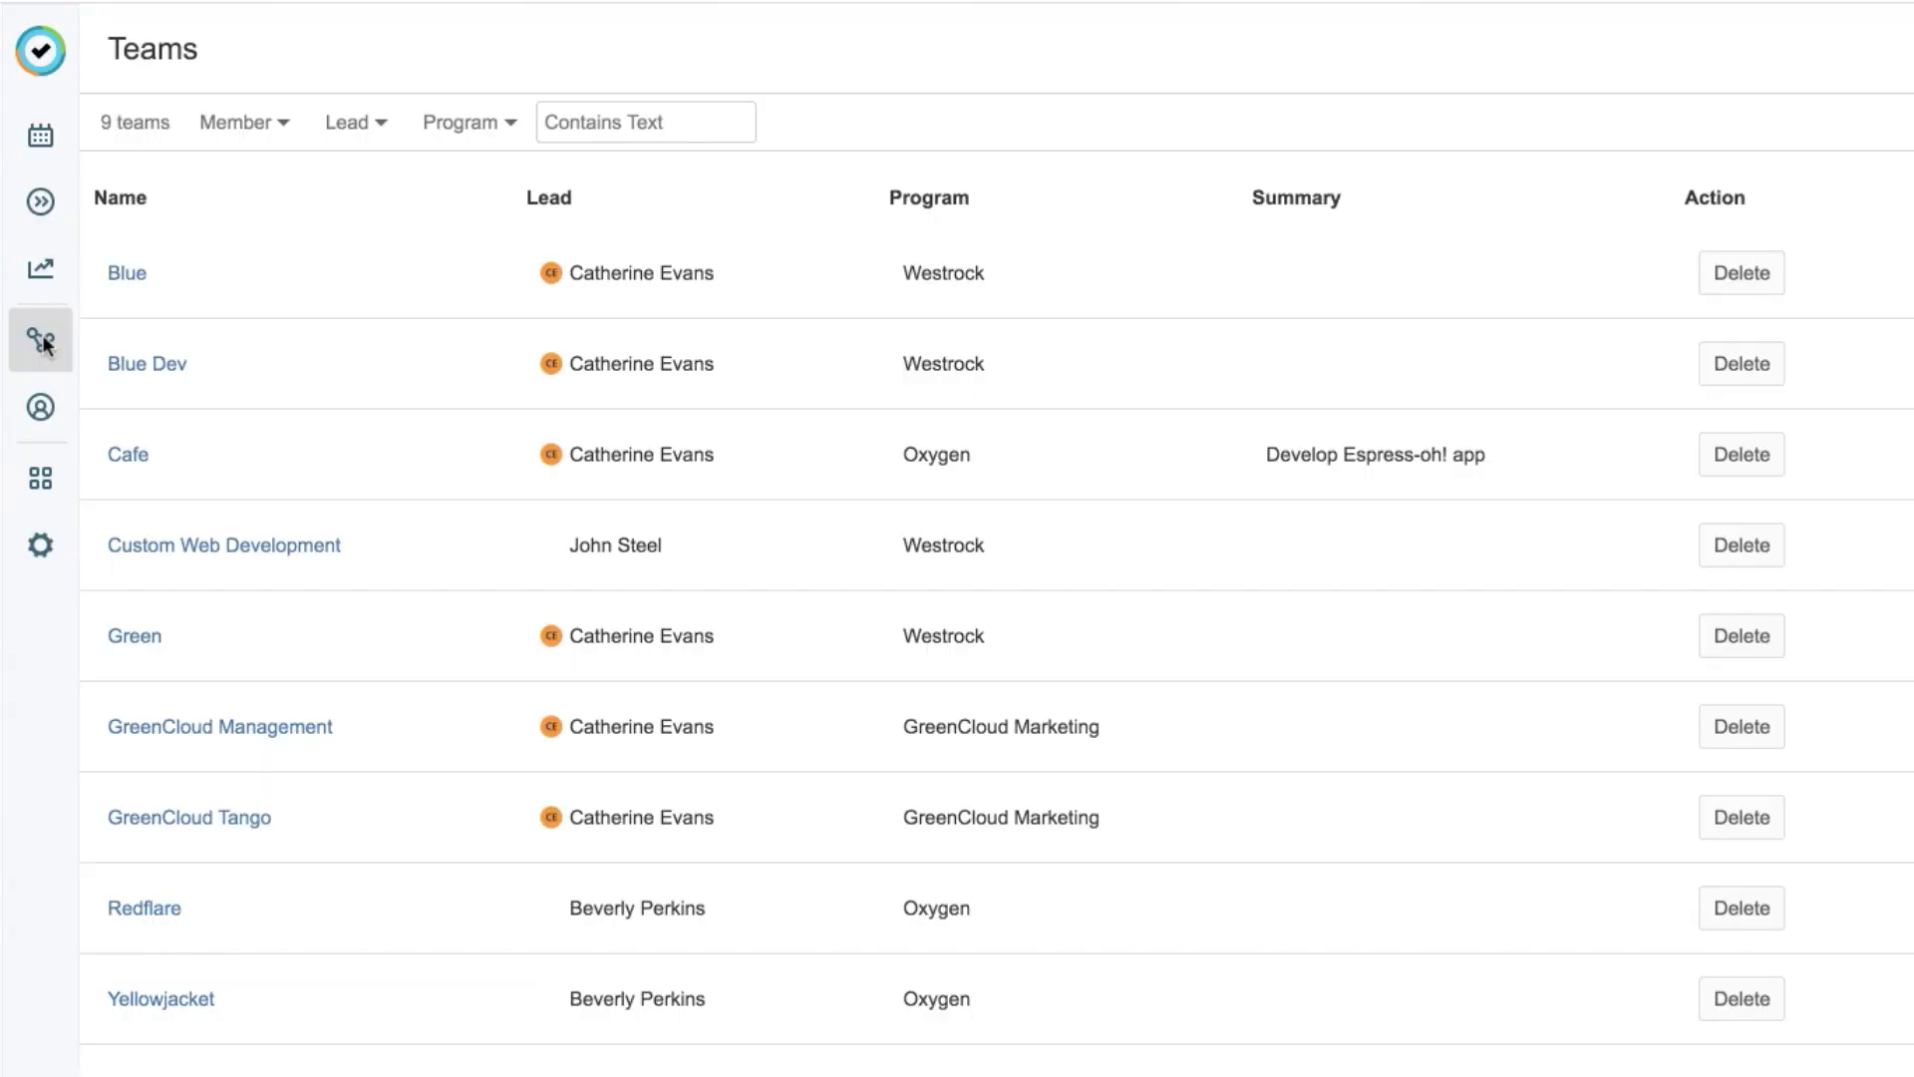
{"action": "left_click", "coordinate": [127, 456]}
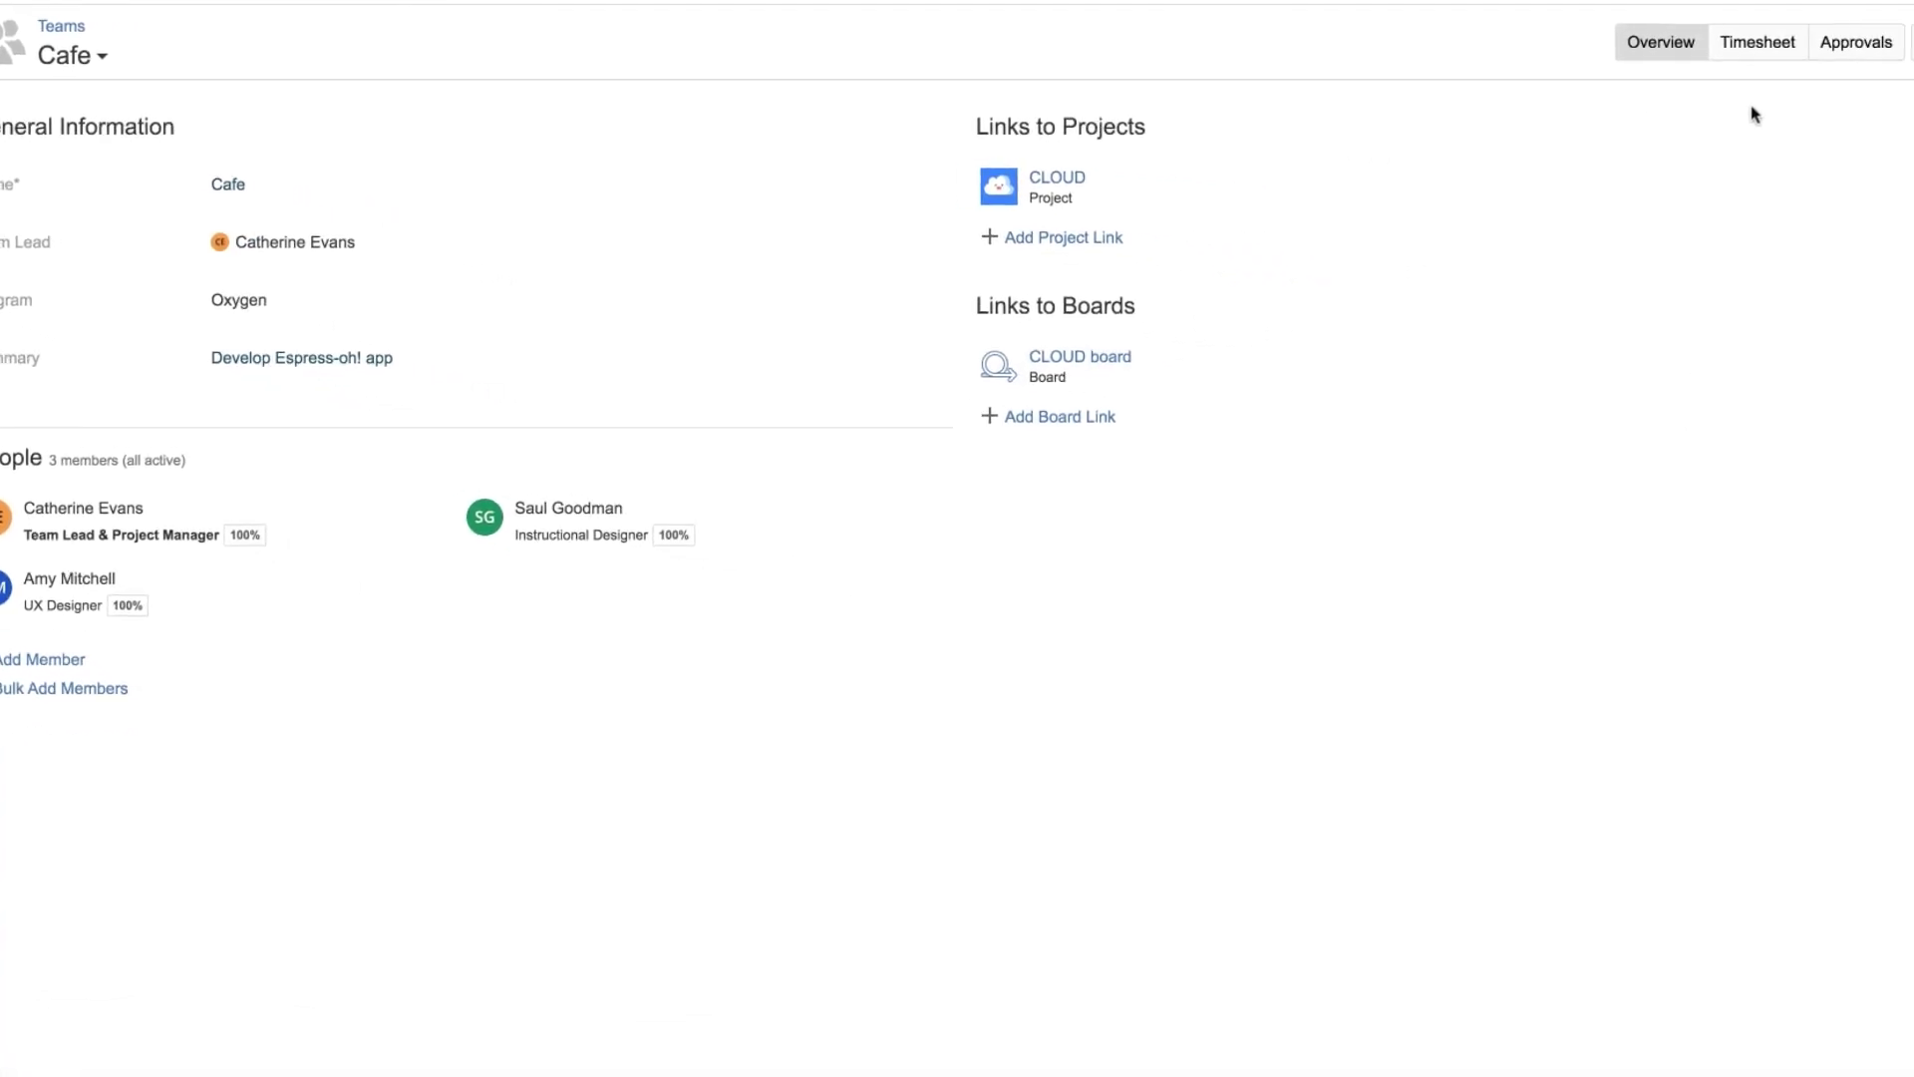
{"action": "left_click", "coordinate": [1856, 48]}
{"action": "left_click", "coordinate": [1733, 90]}
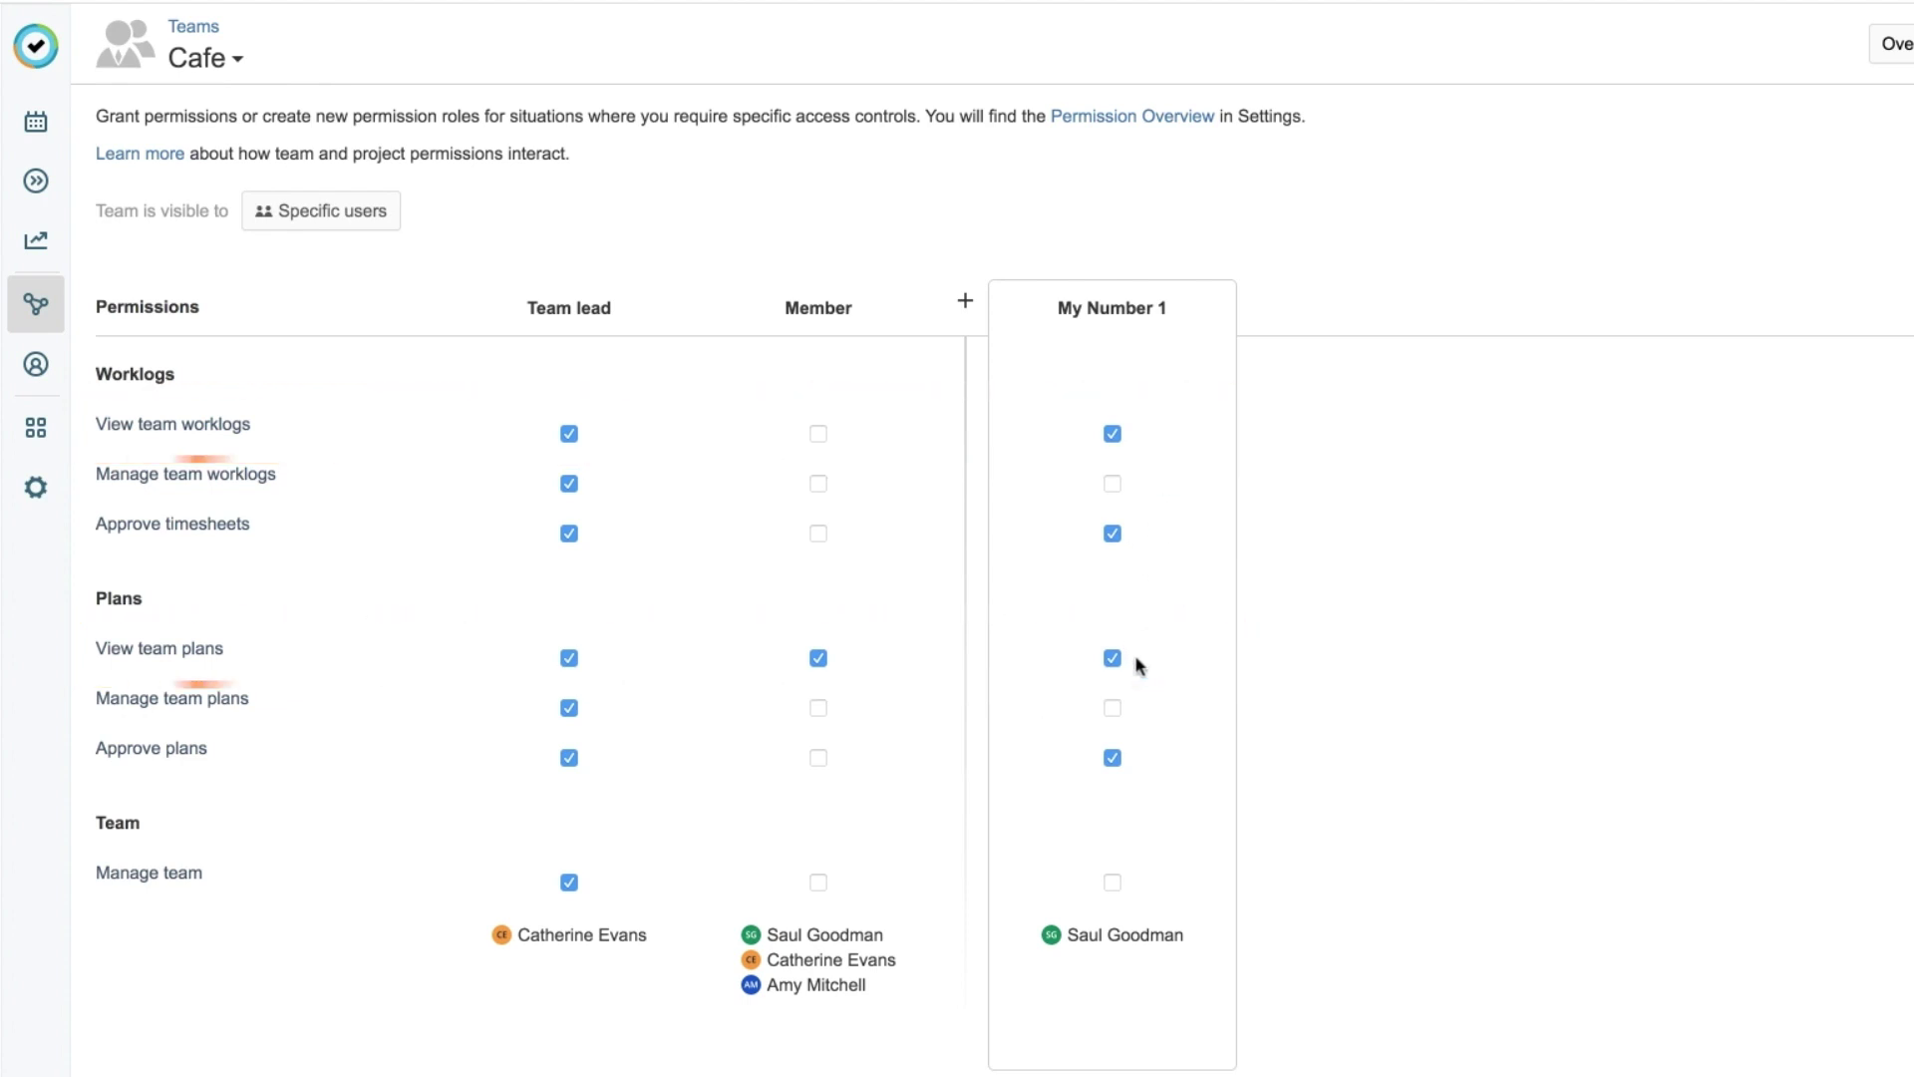
Step: Expand all Team Cafe members' tasks in Resource Planning and review the Oct–Dec 2019 timeline
{"action": "left_click", "coordinate": [38, 185]}
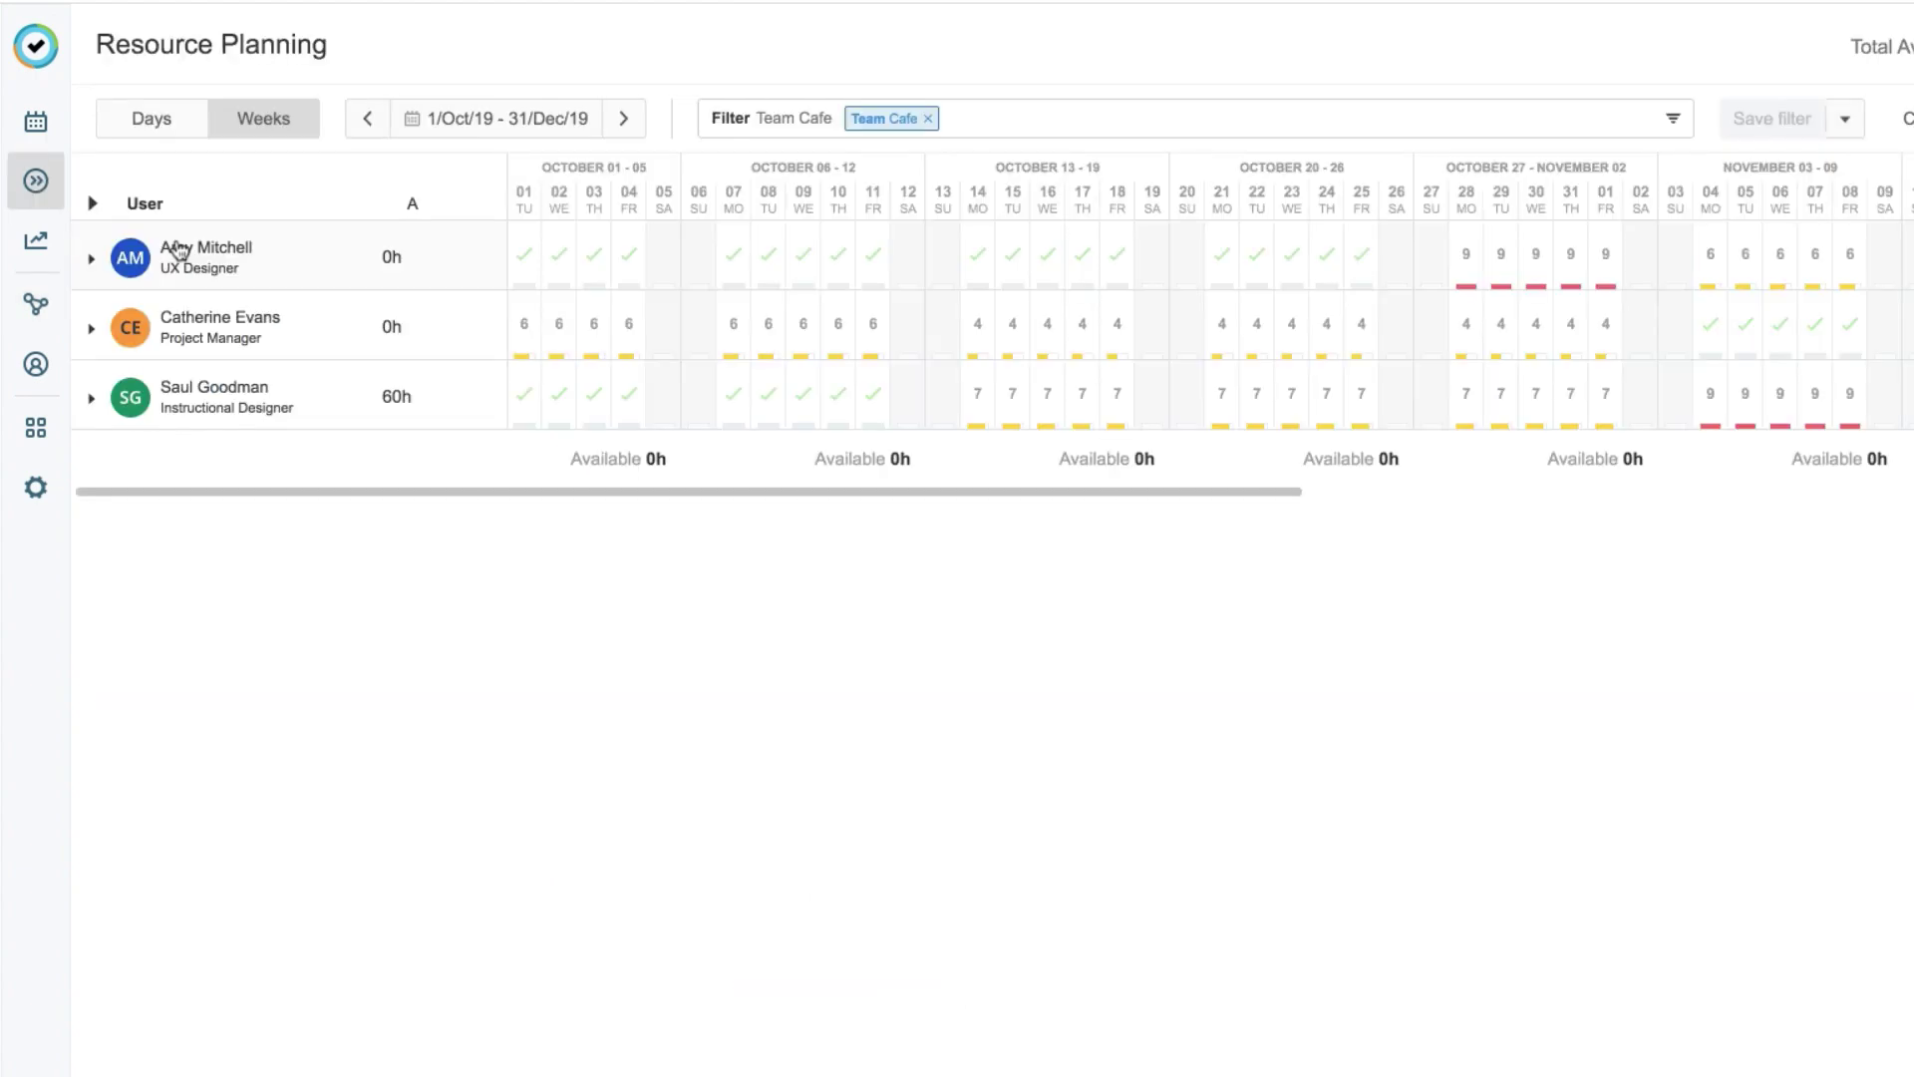
{"action": "left_click", "coordinate": [92, 203]}
{"action": "scroll", "coordinate": [327, 638], "scroll_direction": "down", "scroll_amount": 3}
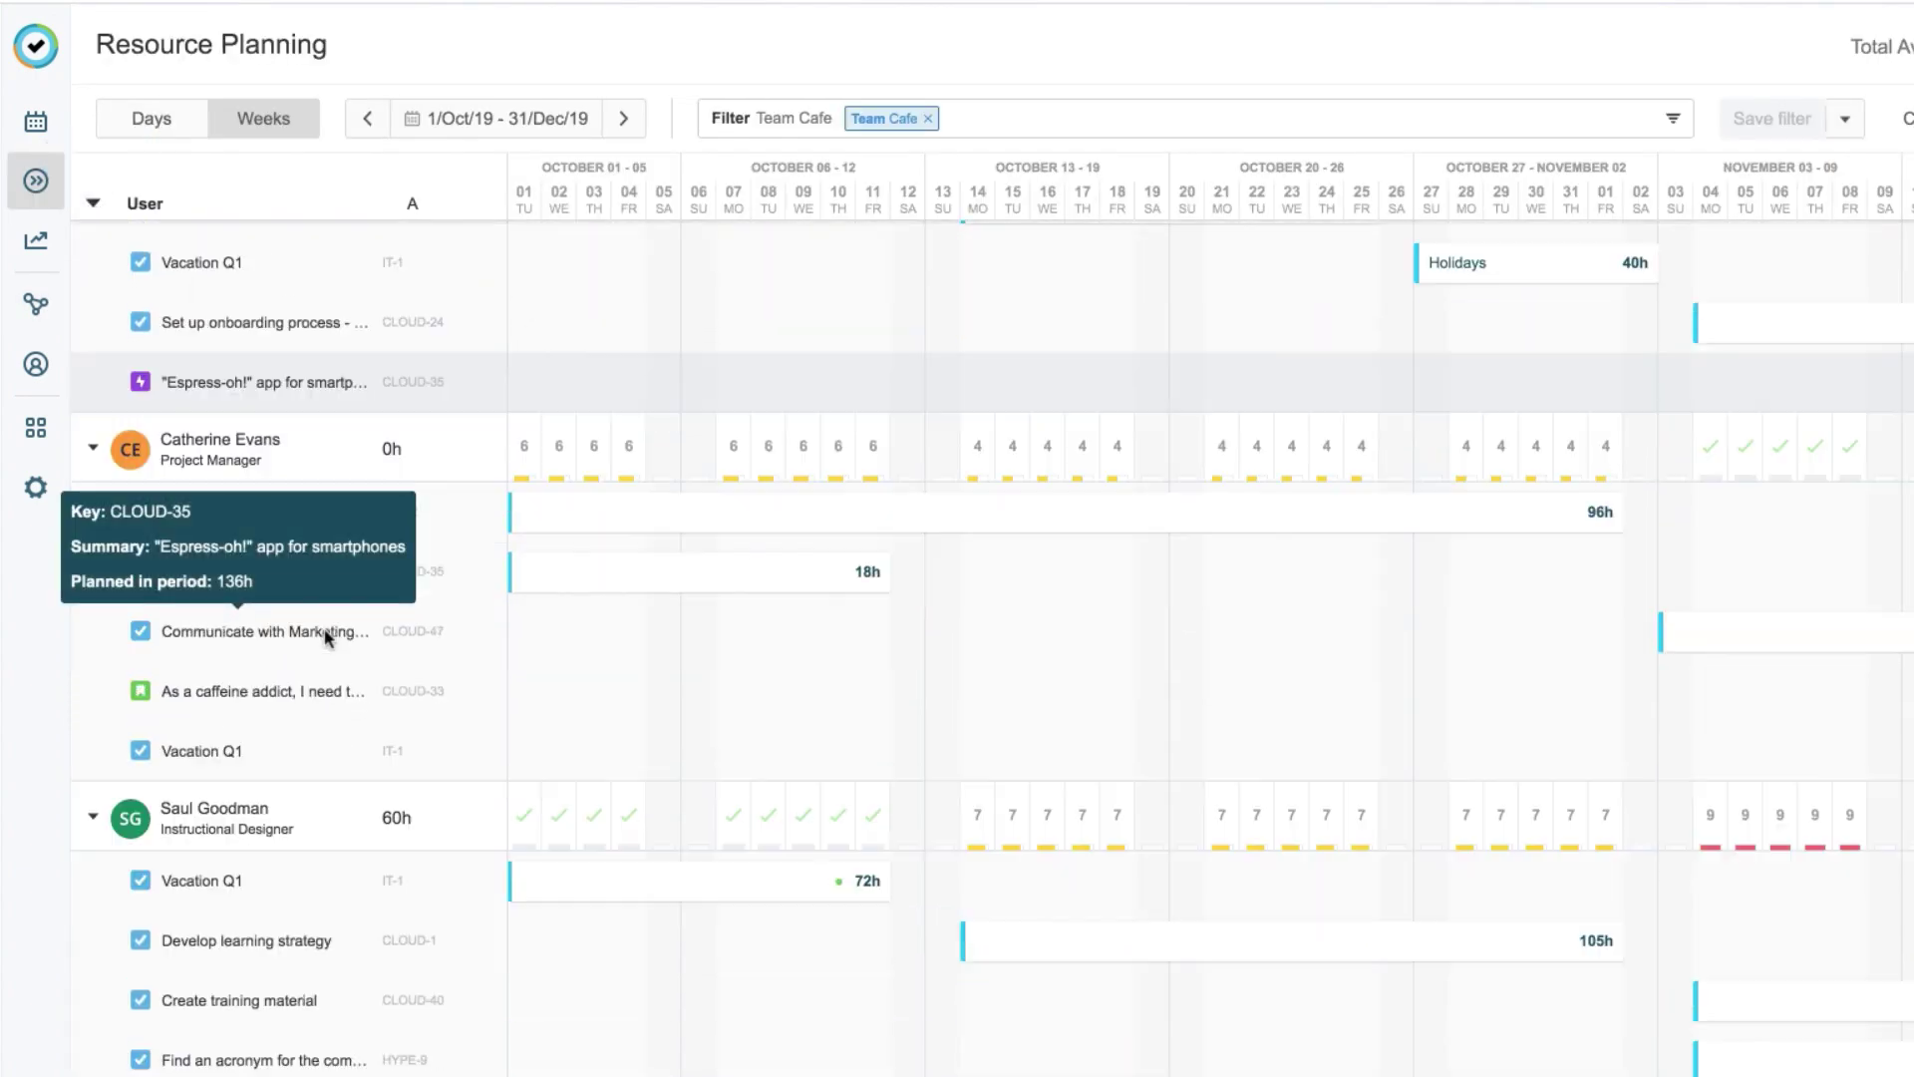
{"action": "scroll", "coordinate": [445, 548], "scroll_direction": "up", "scroll_amount": 3}
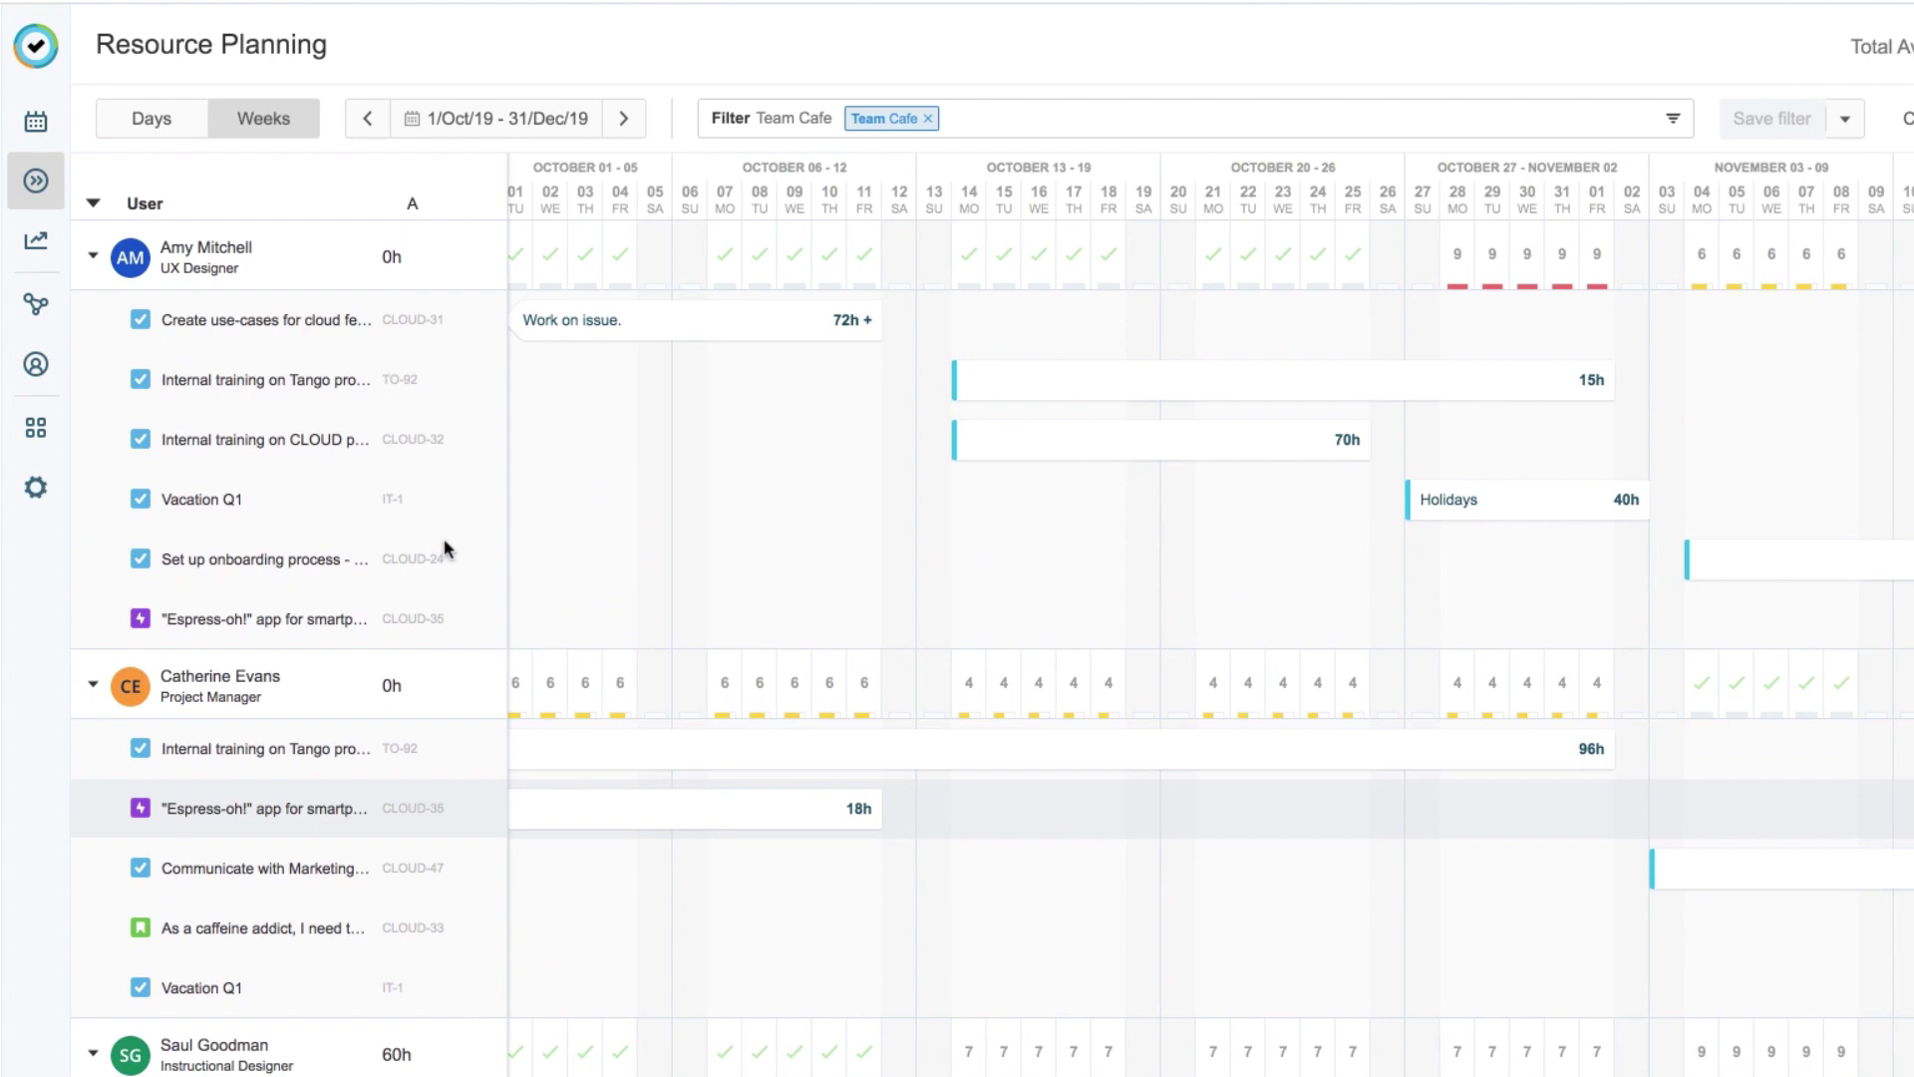
{"action": "scroll", "coordinate": [939, 649], "scroll_direction": "right", "scroll_amount": 5}
{"action": "scroll", "coordinate": [939, 649], "scroll_direction": "right", "scroll_amount": 10}
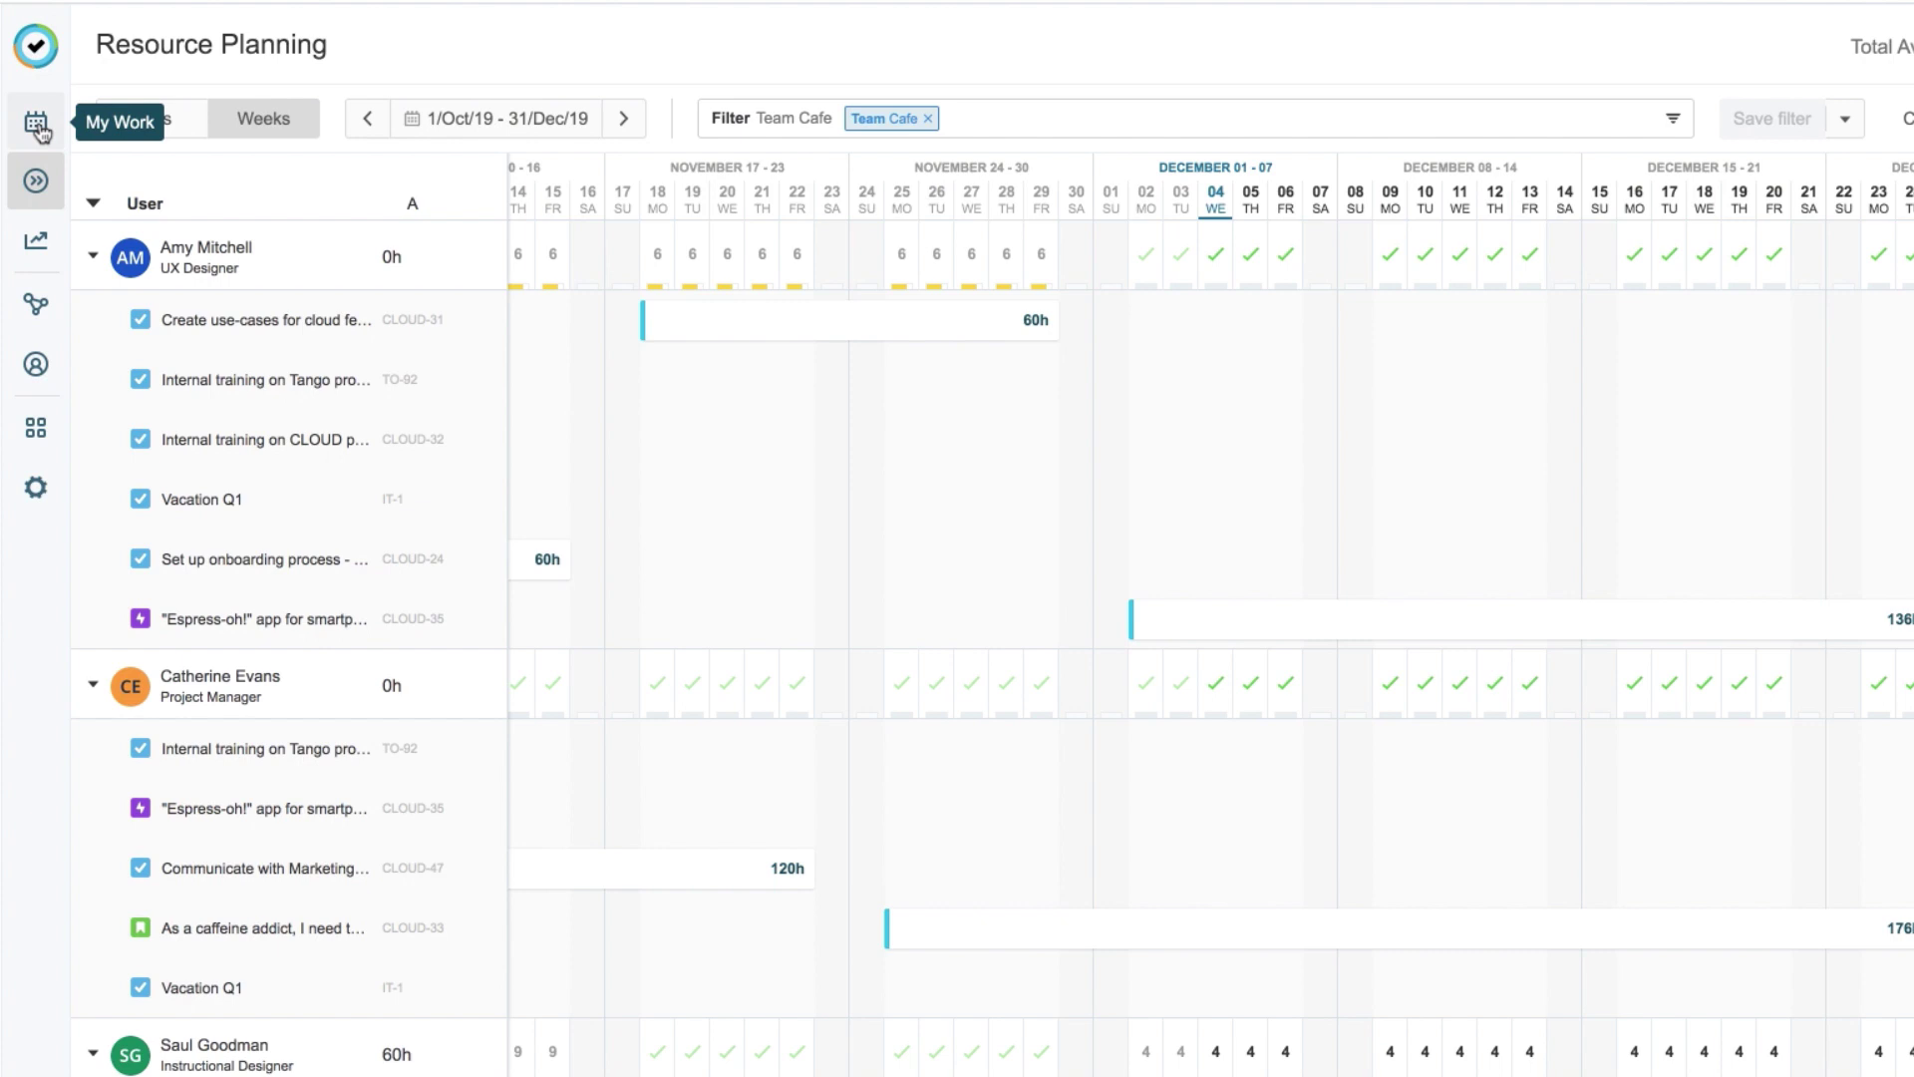
Step: Begin a Planned vs Actual report with the Teams filter set to Cafe only
{"action": "left_click", "coordinate": [39, 245]}
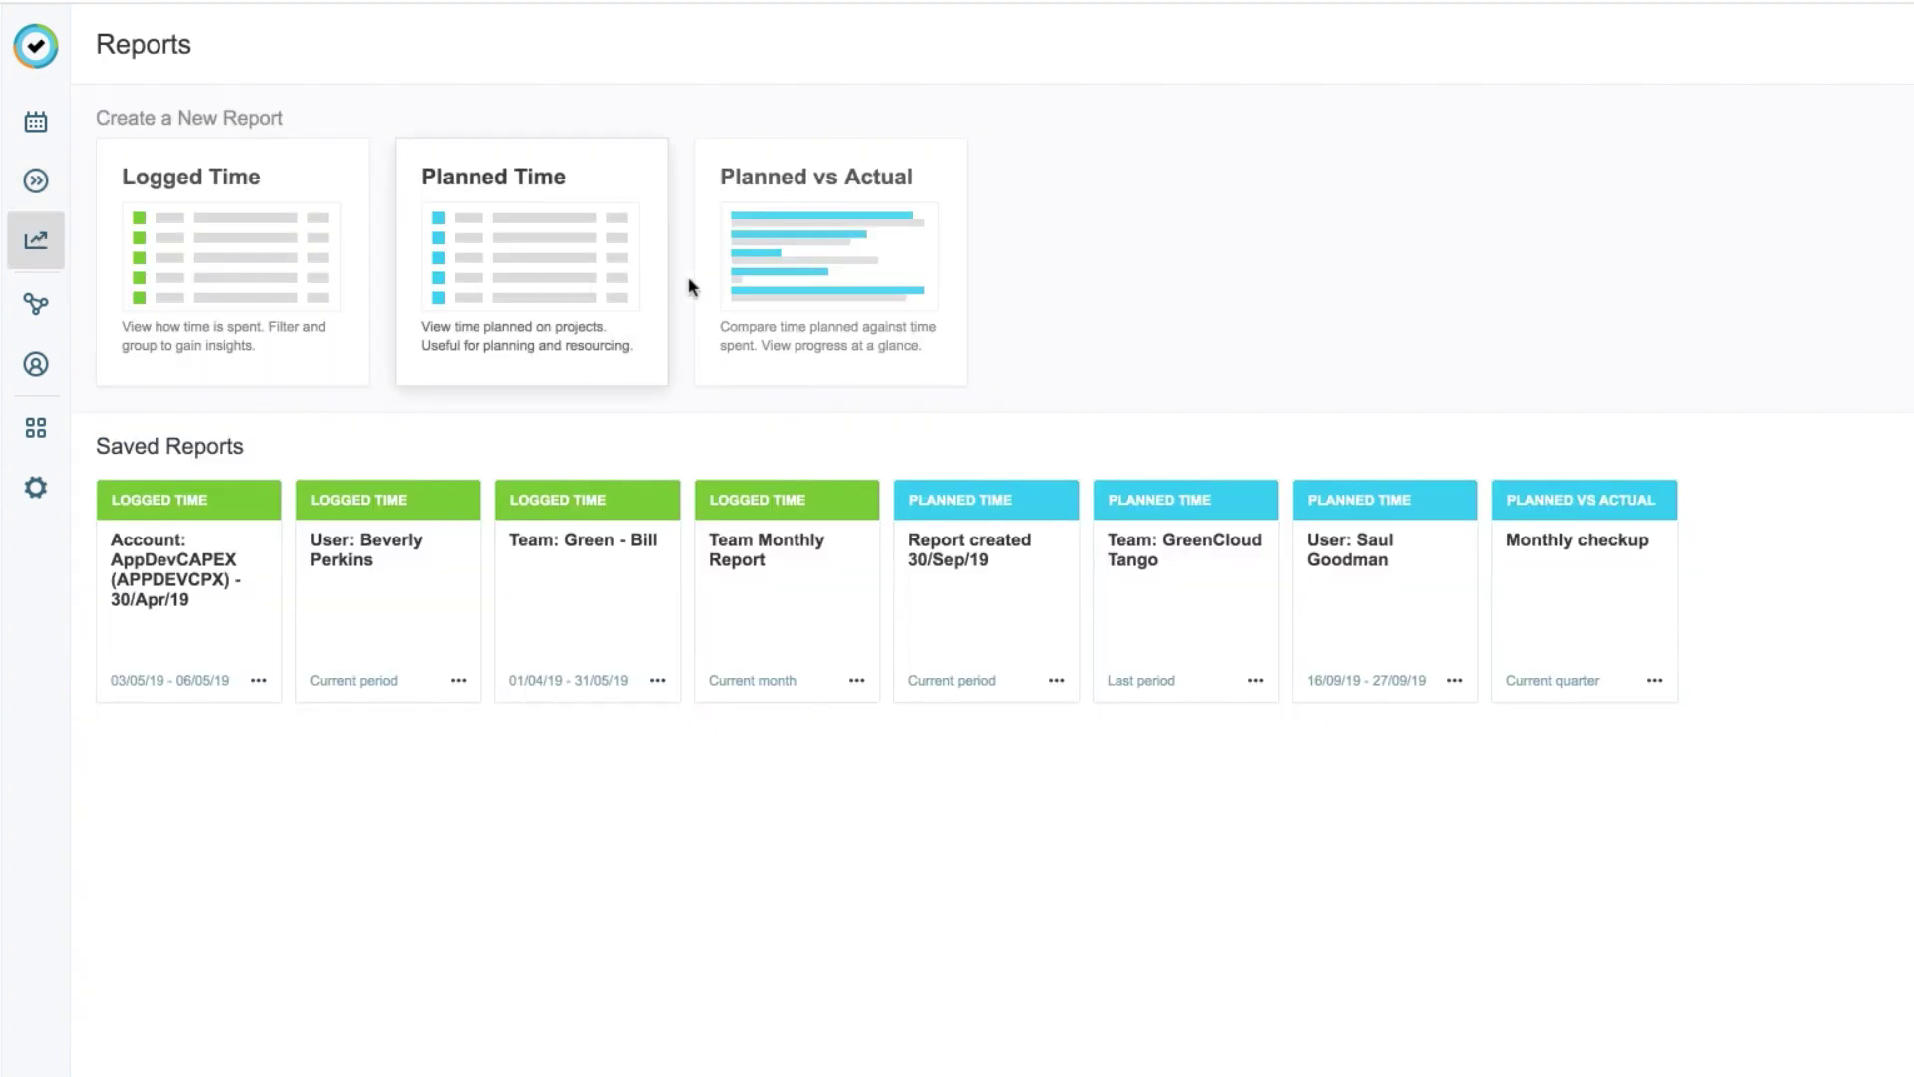
{"action": "left_click", "coordinate": [819, 290]}
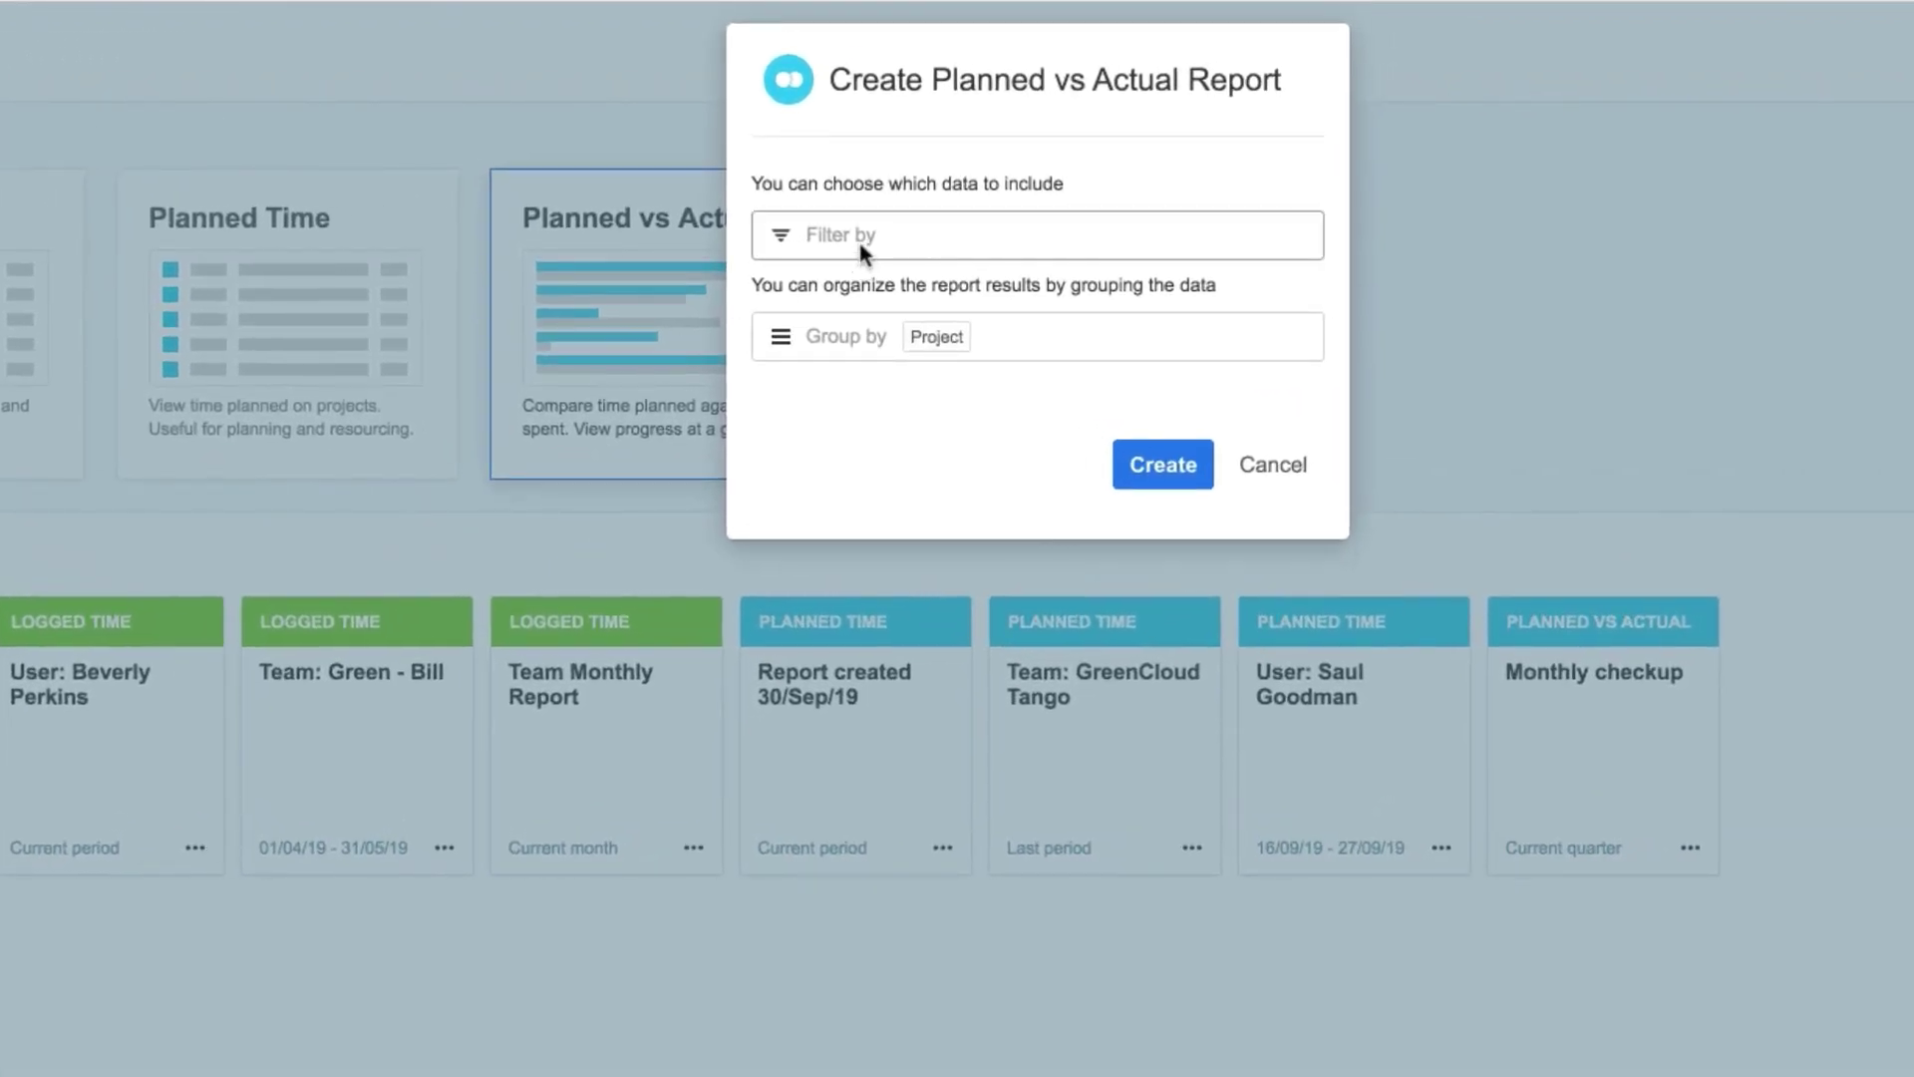
{"action": "left_click", "coordinate": [860, 244]}
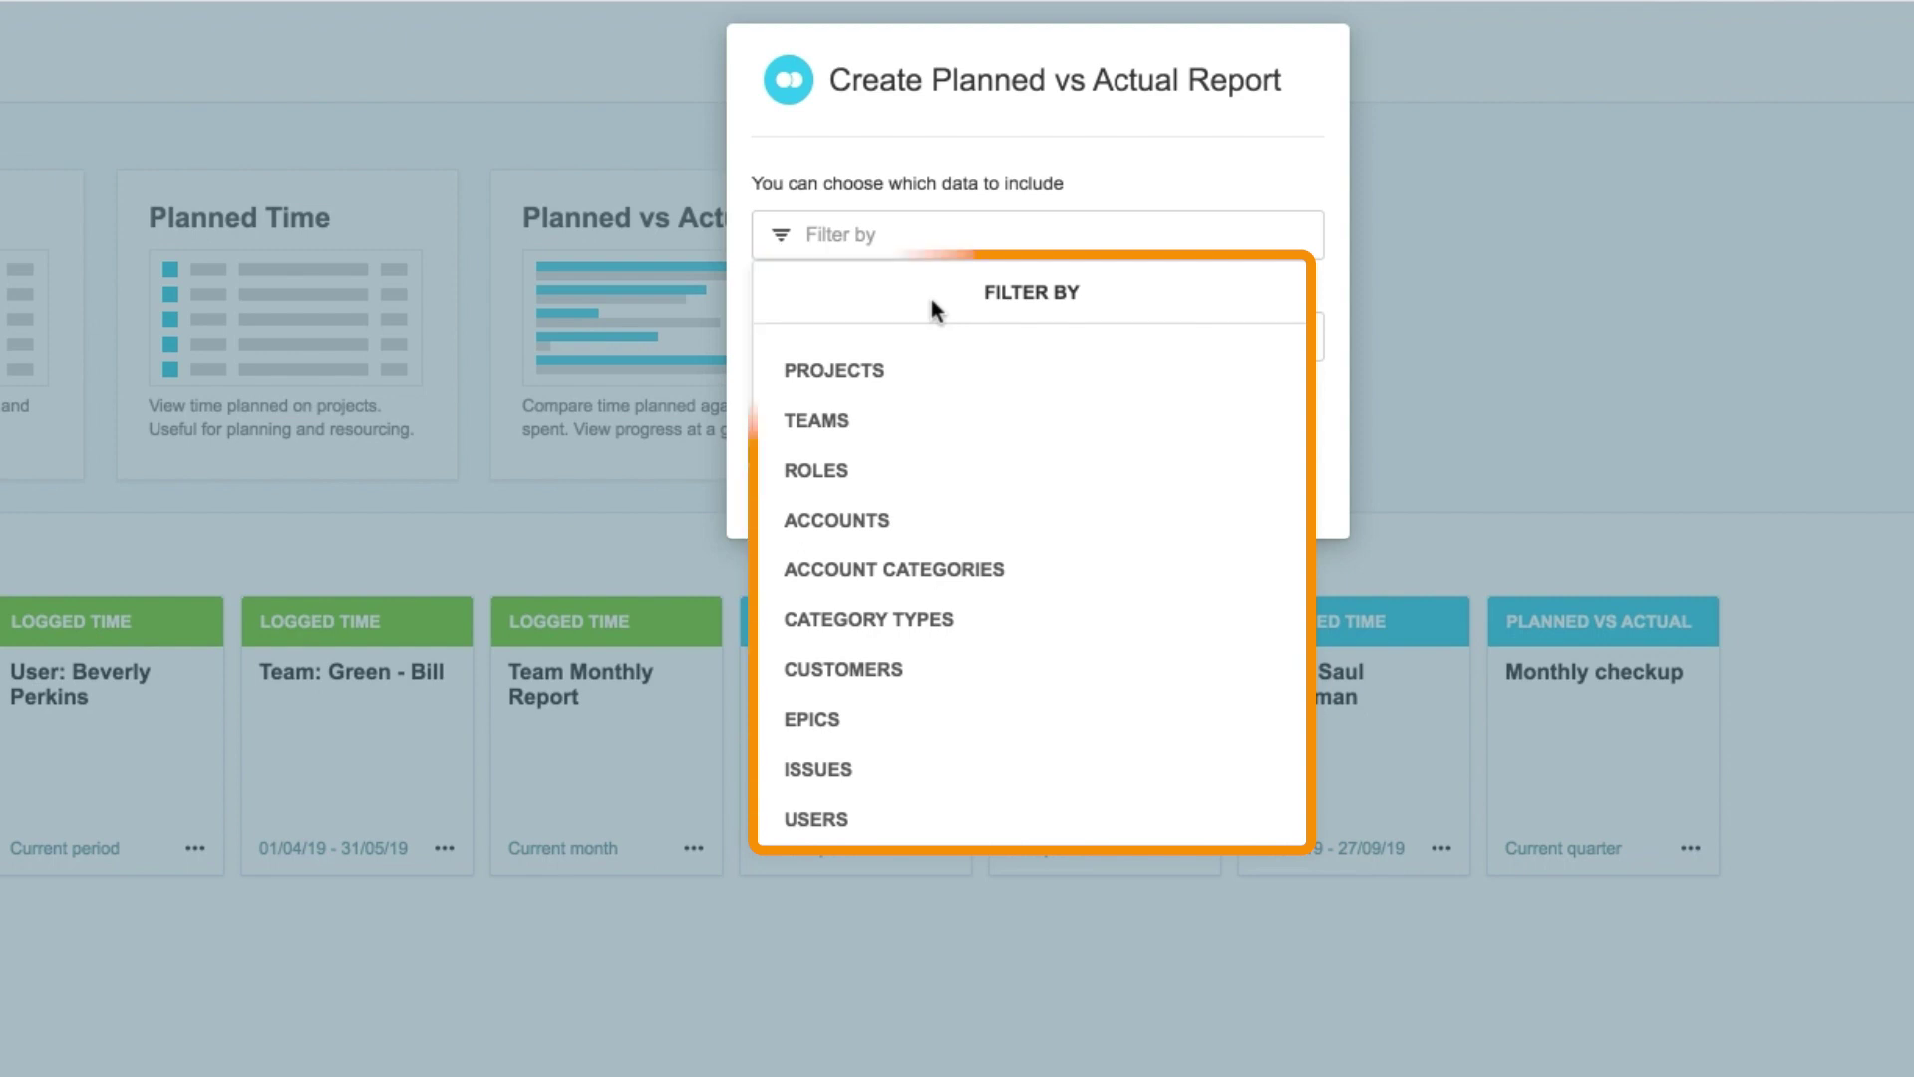
{"action": "left_click", "coordinate": [1040, 432]}
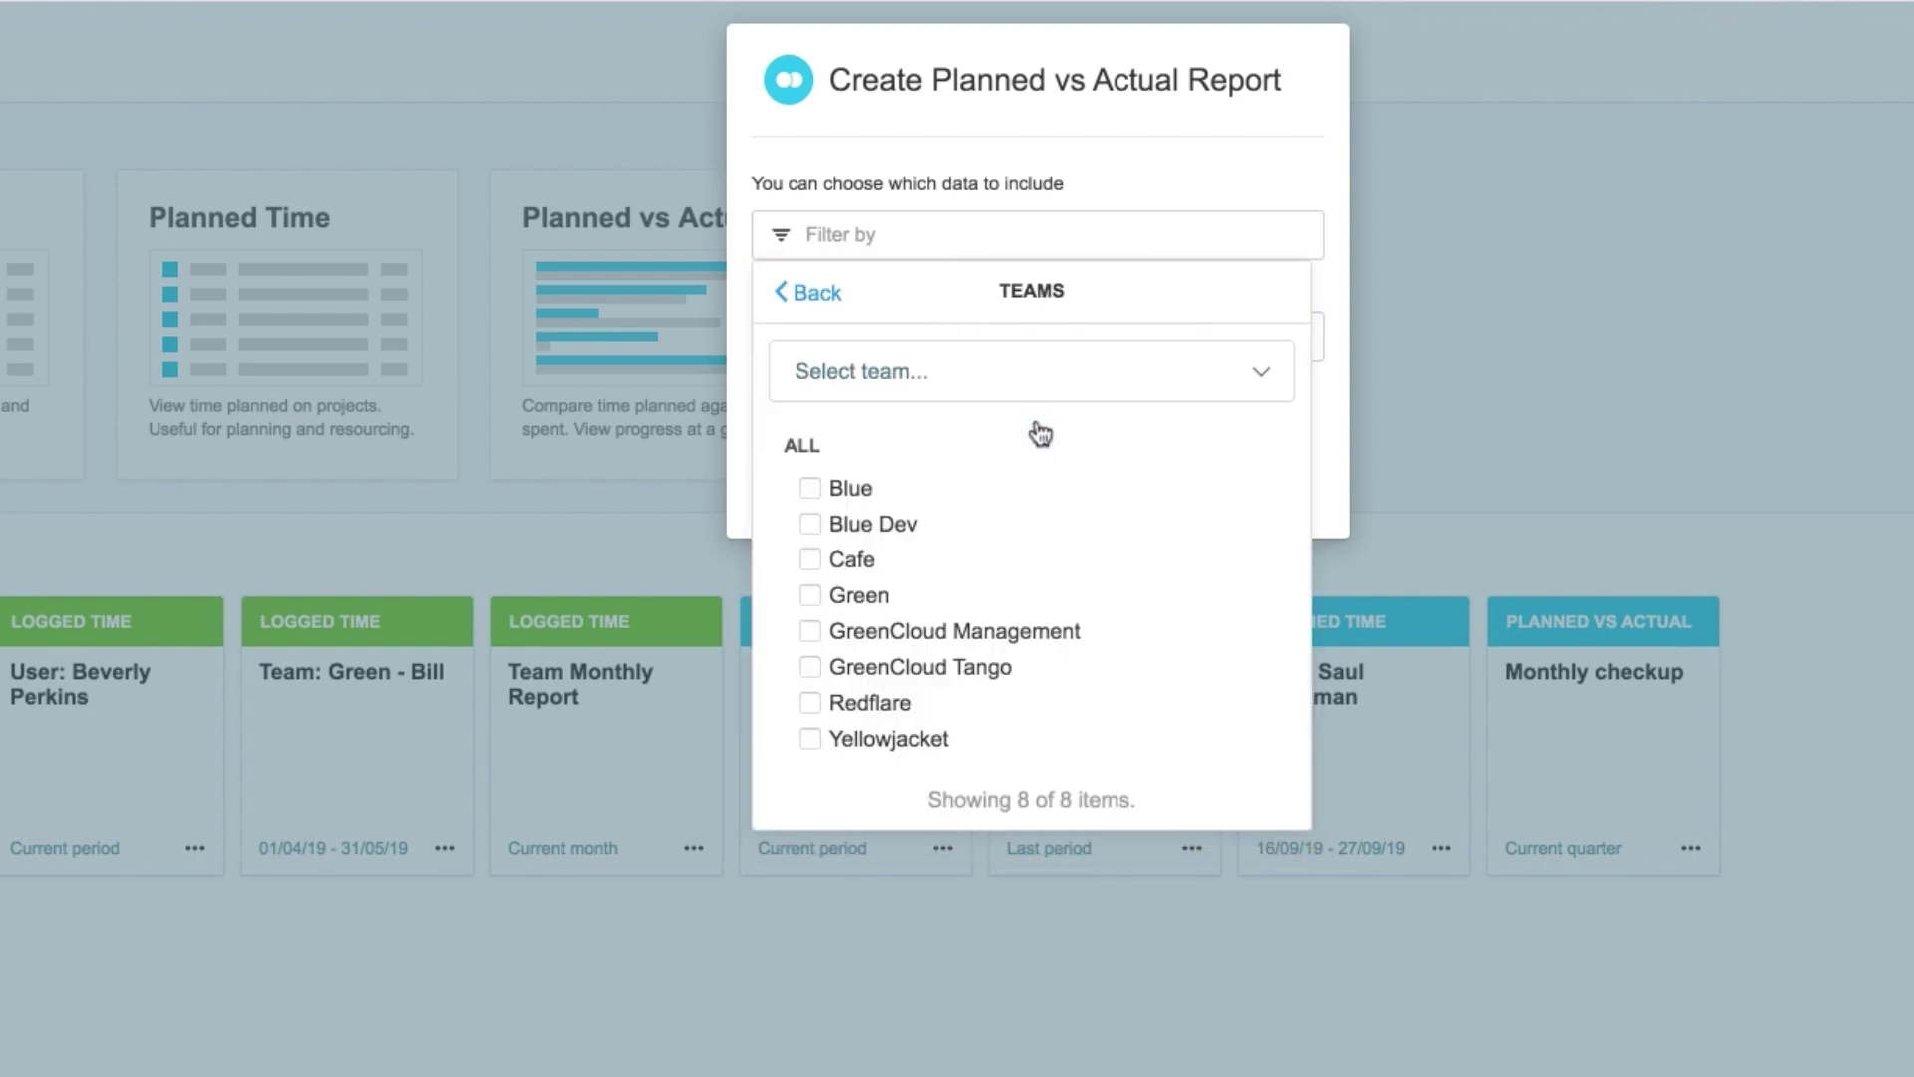
{"action": "left_click", "coordinate": [807, 559]}
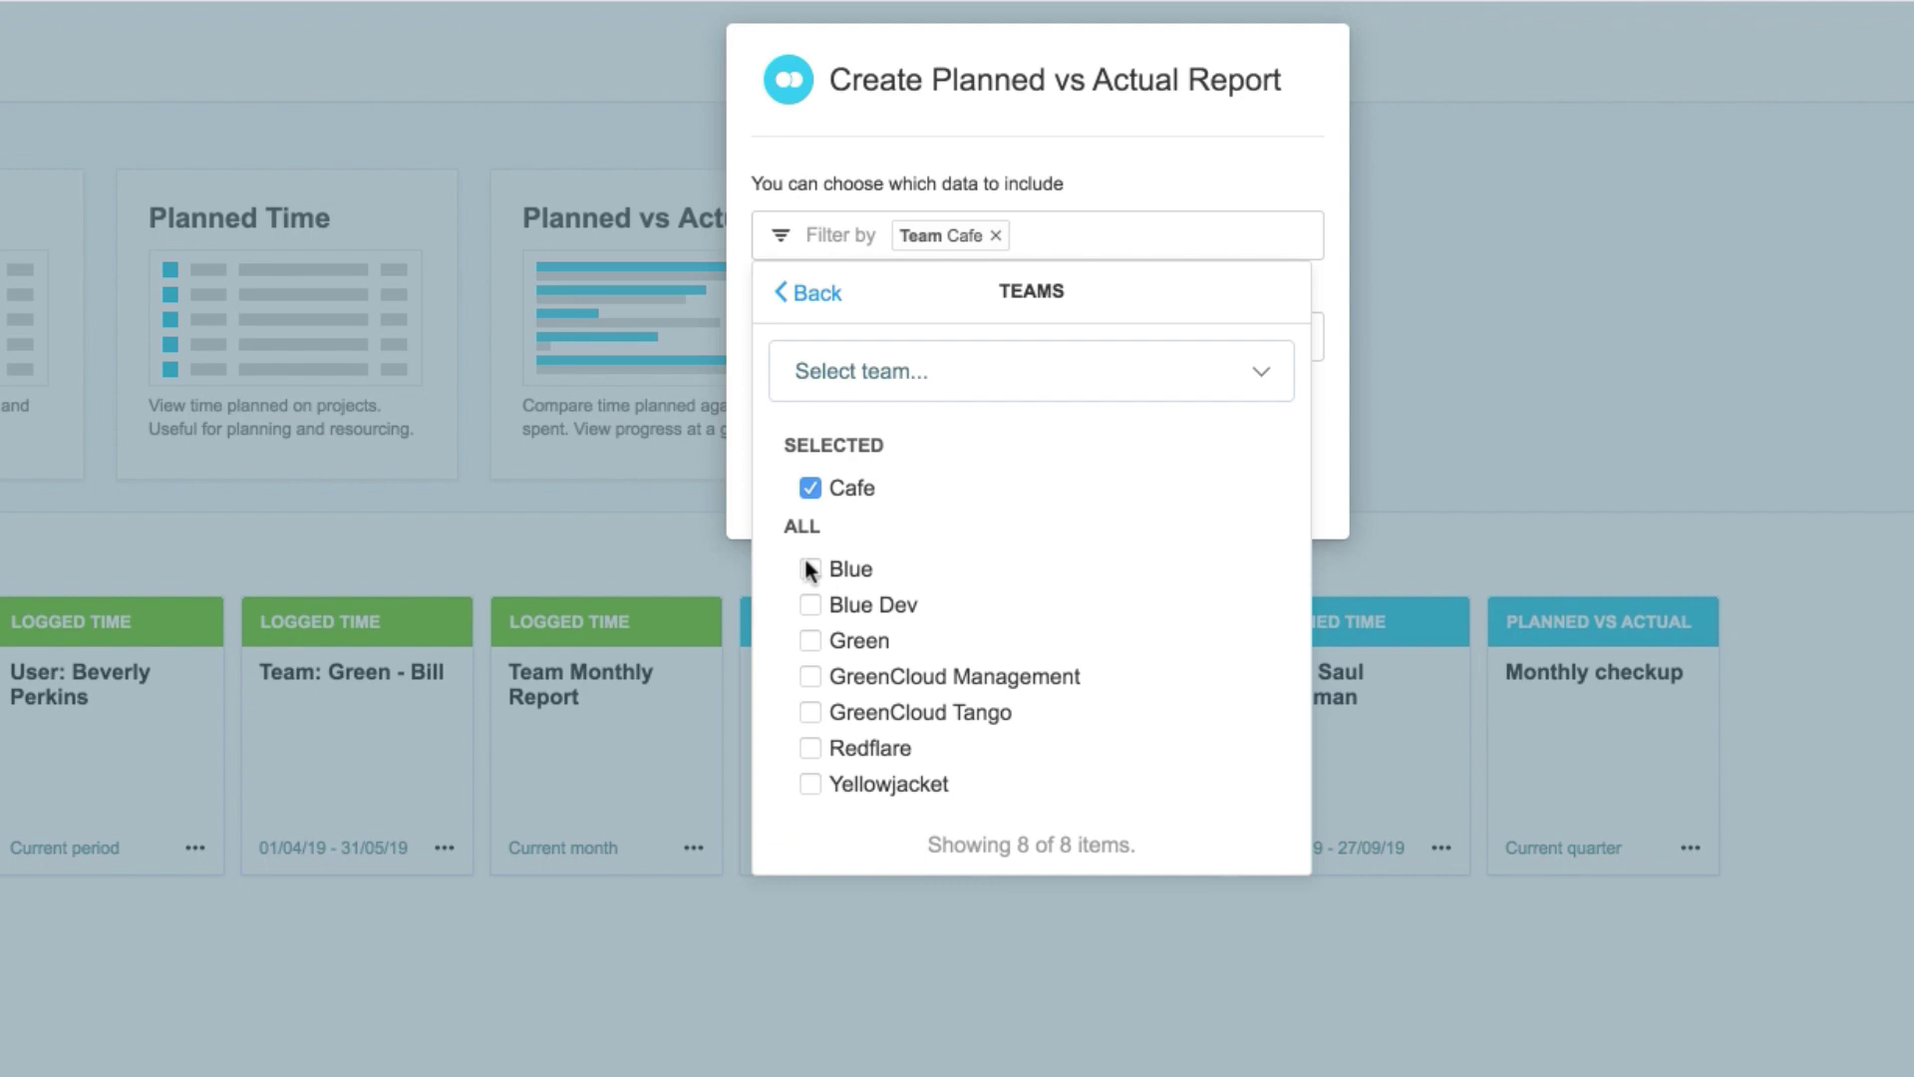
{"action": "left_click", "coordinate": [807, 566]}
{"action": "left_click", "coordinate": [809, 641]}
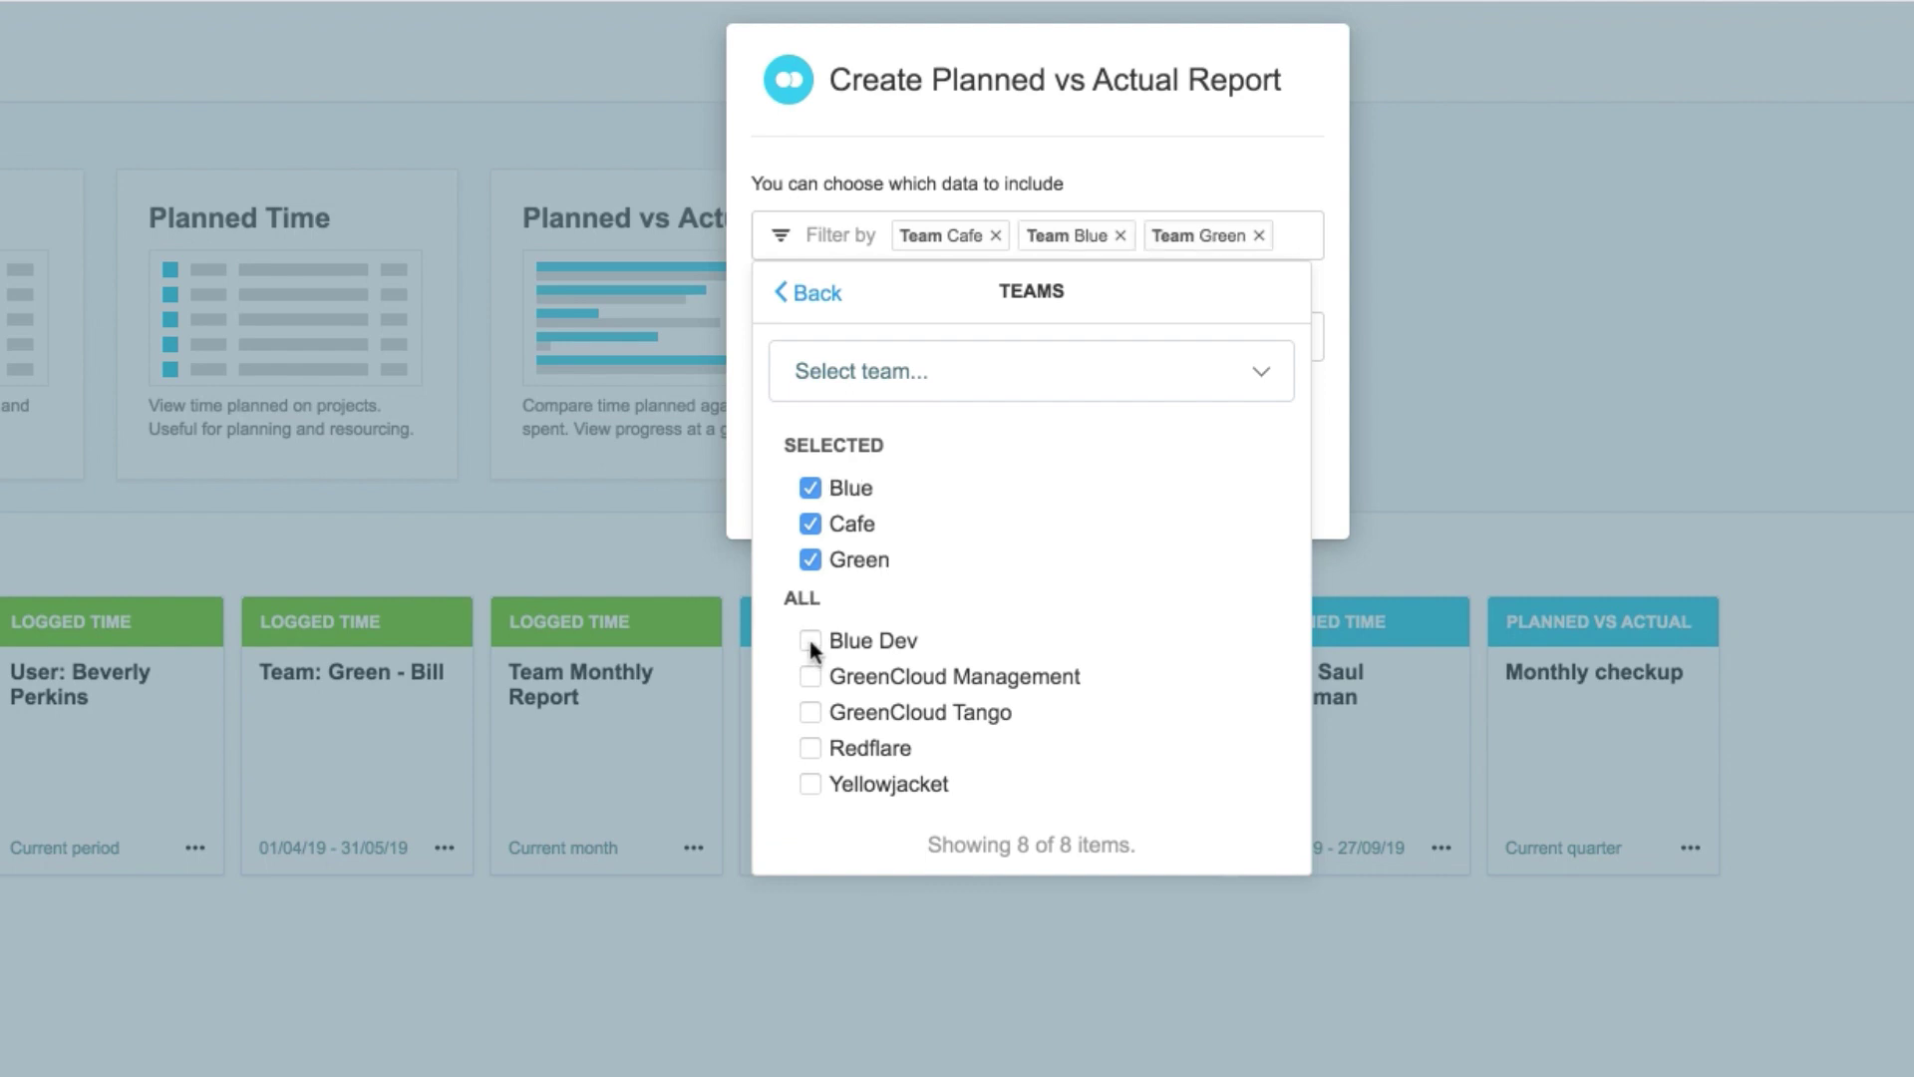
{"action": "left_click", "coordinate": [810, 560]}
{"action": "left_click", "coordinate": [810, 488]}
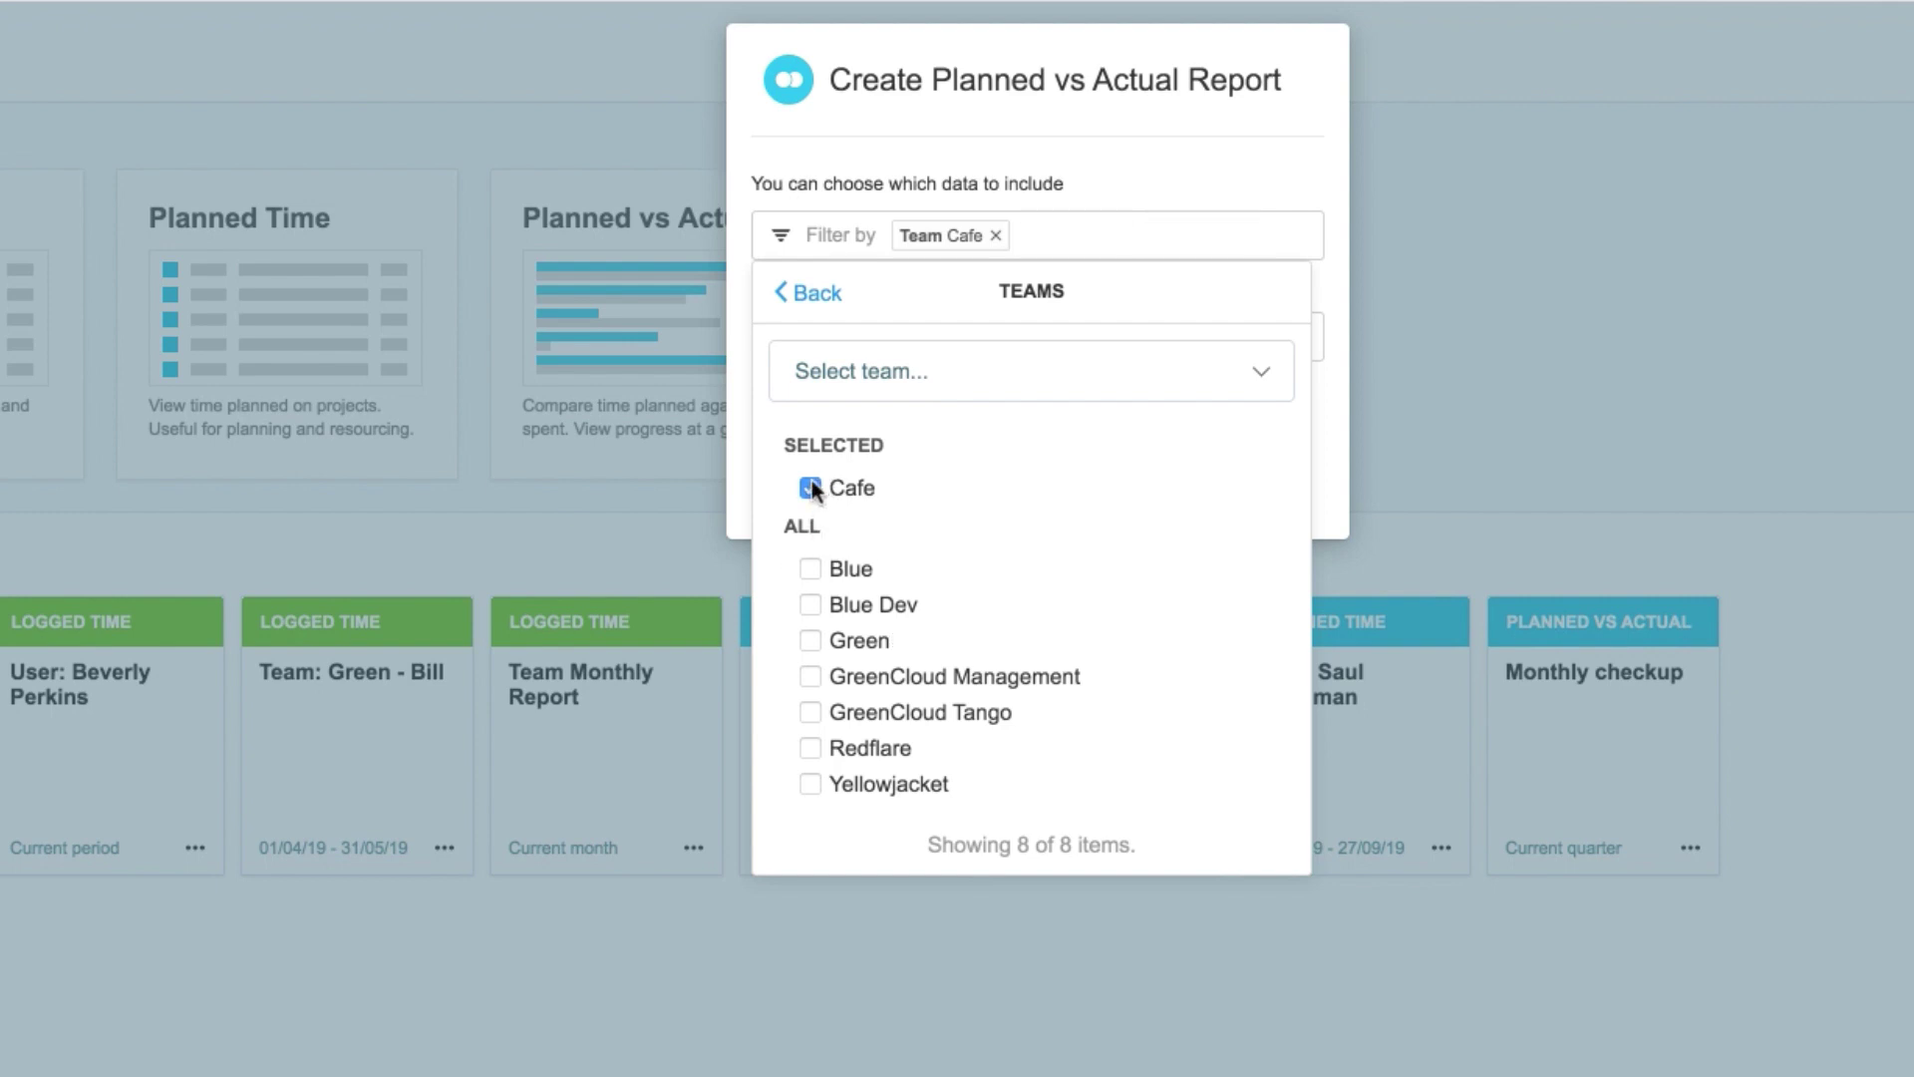
Step: Set Group by to Project and create the report, totalling 460.0 planned vs 67.0 actual hours
{"action": "left_click", "coordinate": [814, 299]}
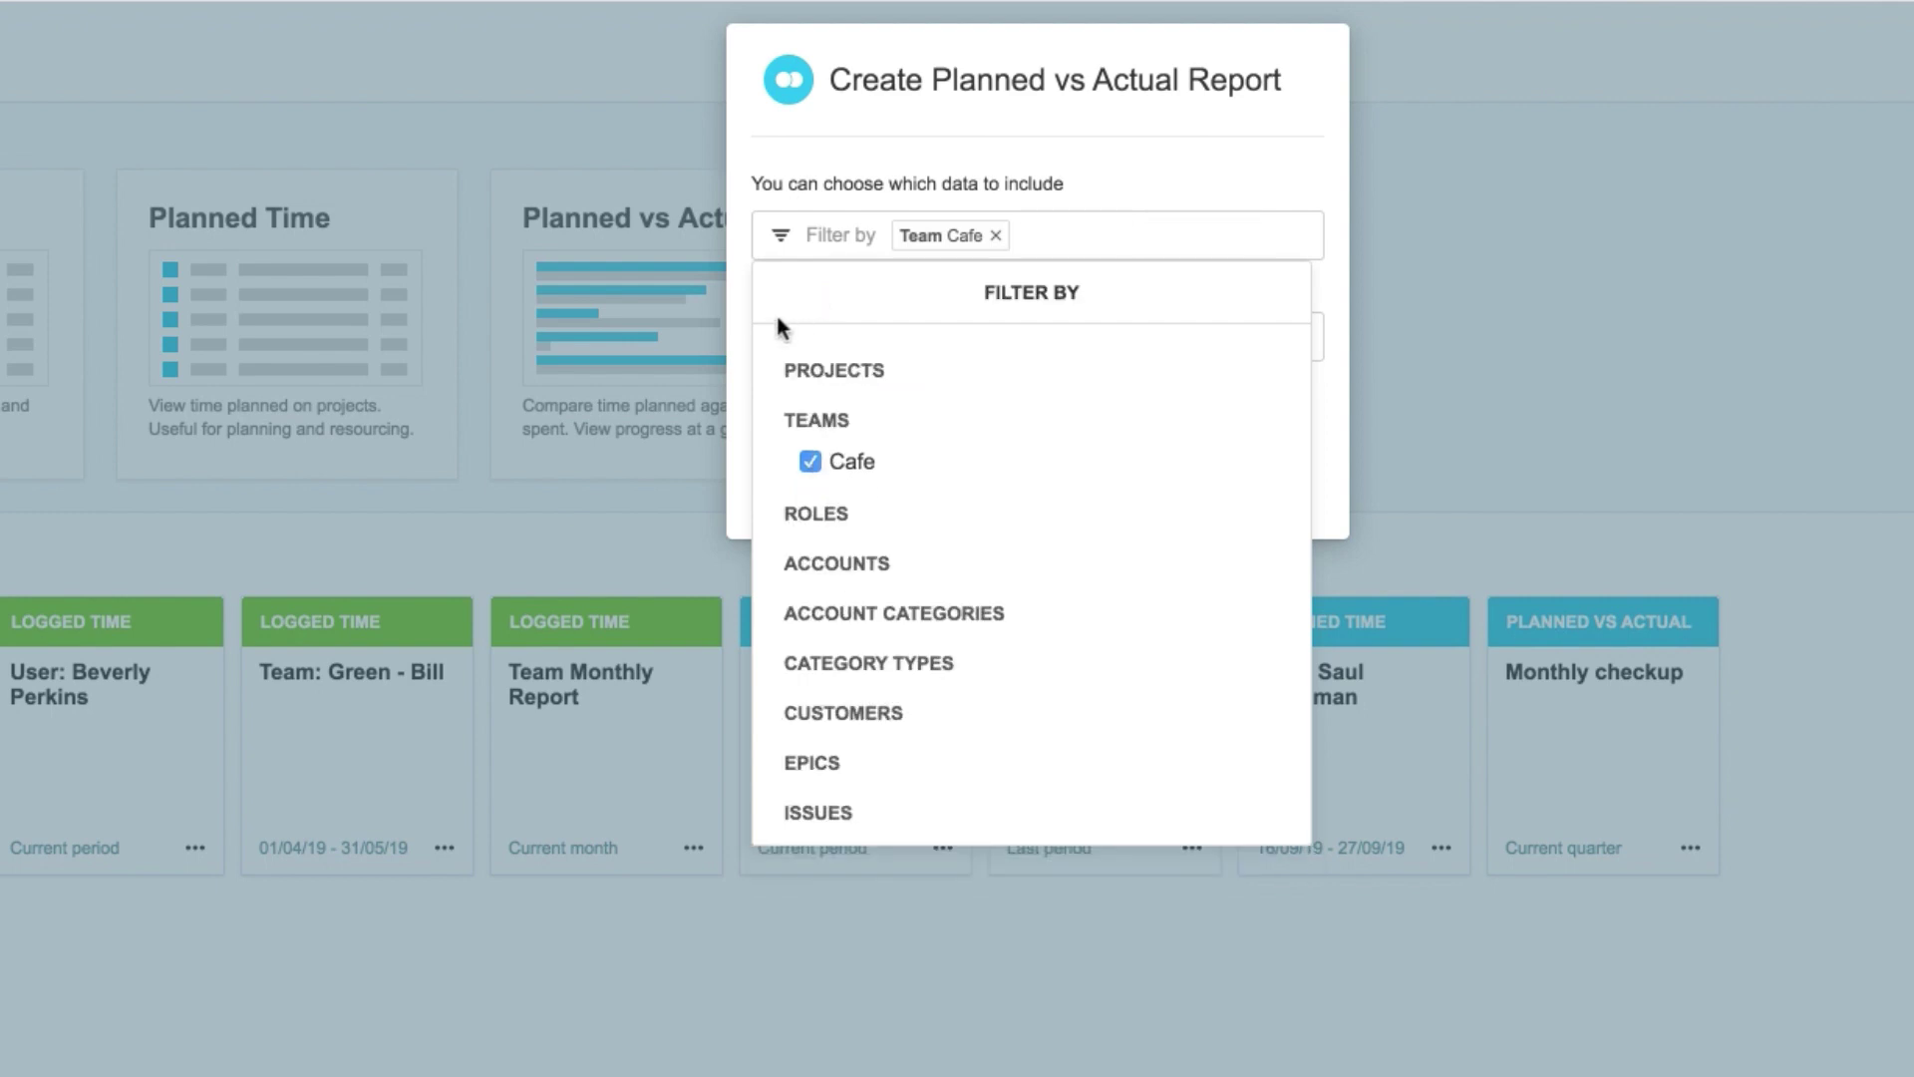
{"action": "left_click", "coordinate": [740, 321]}
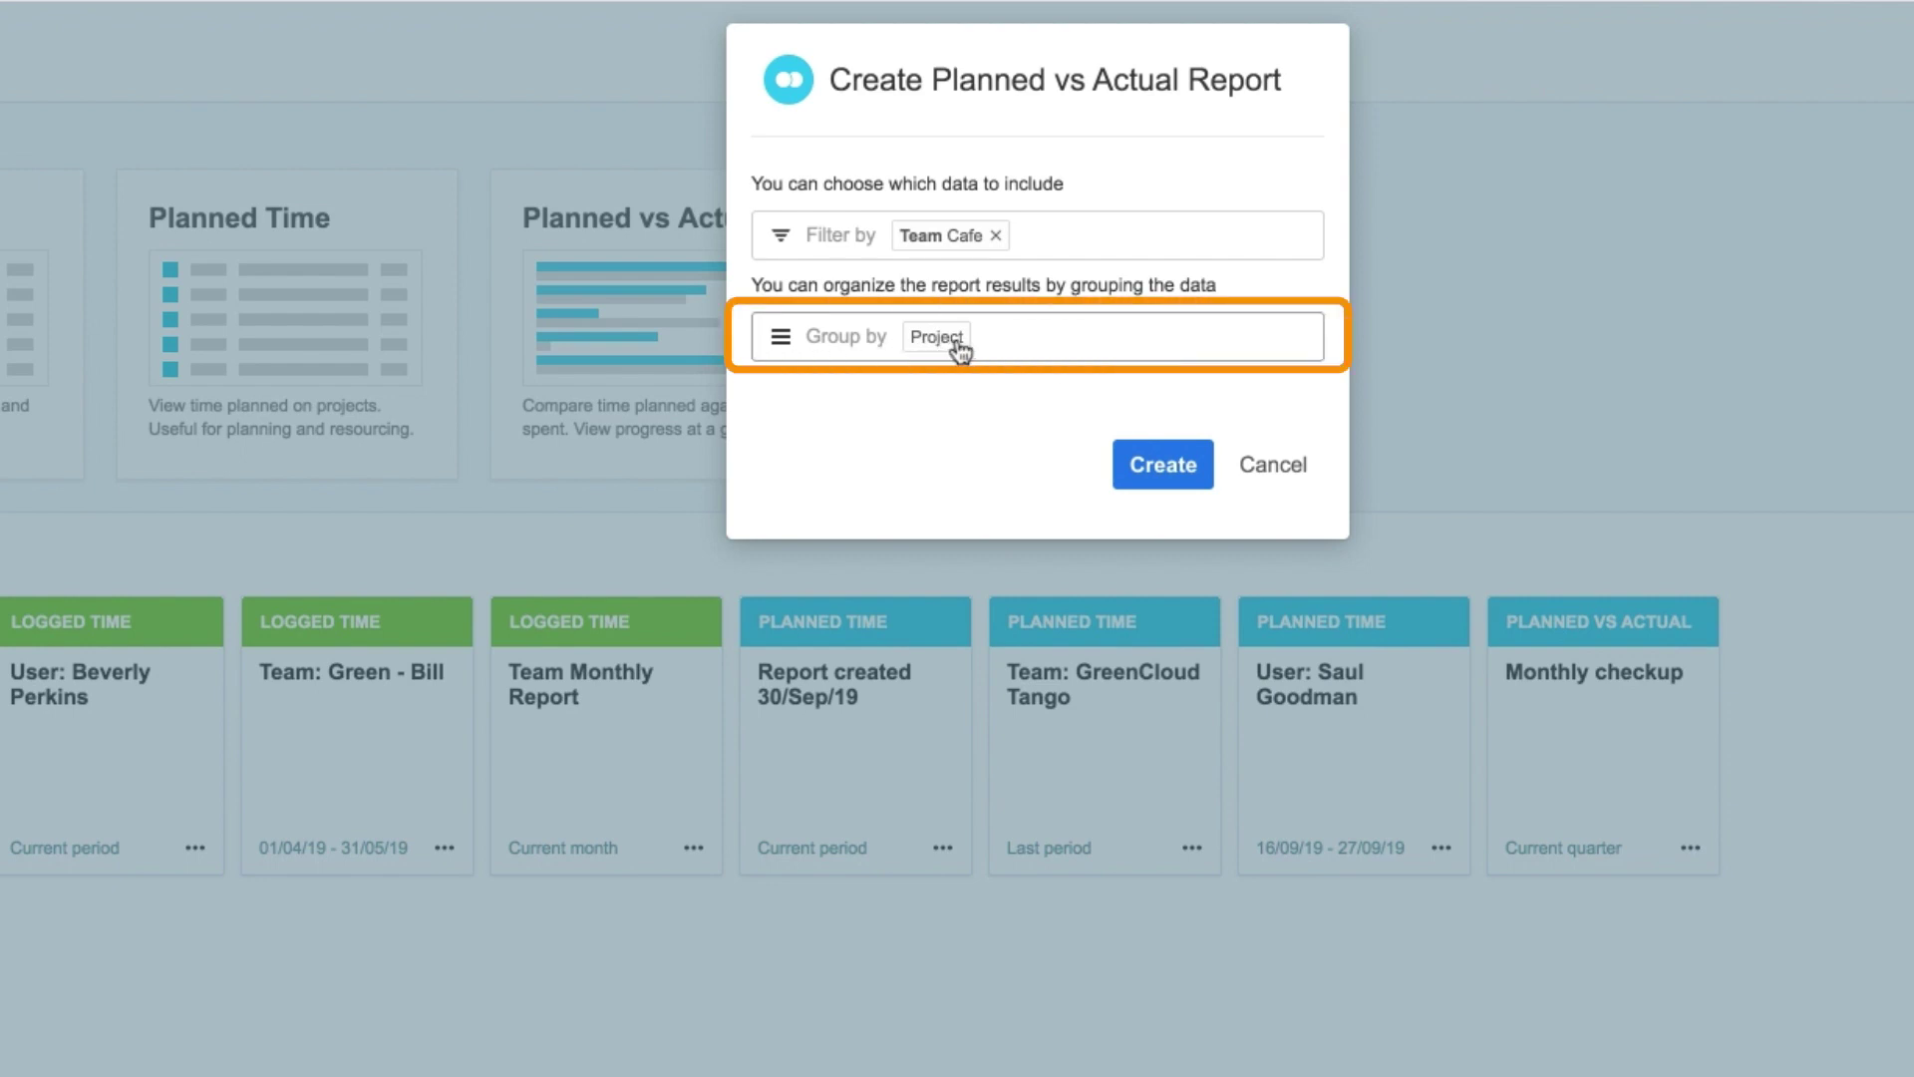
{"action": "left_click", "coordinate": [1000, 347]}
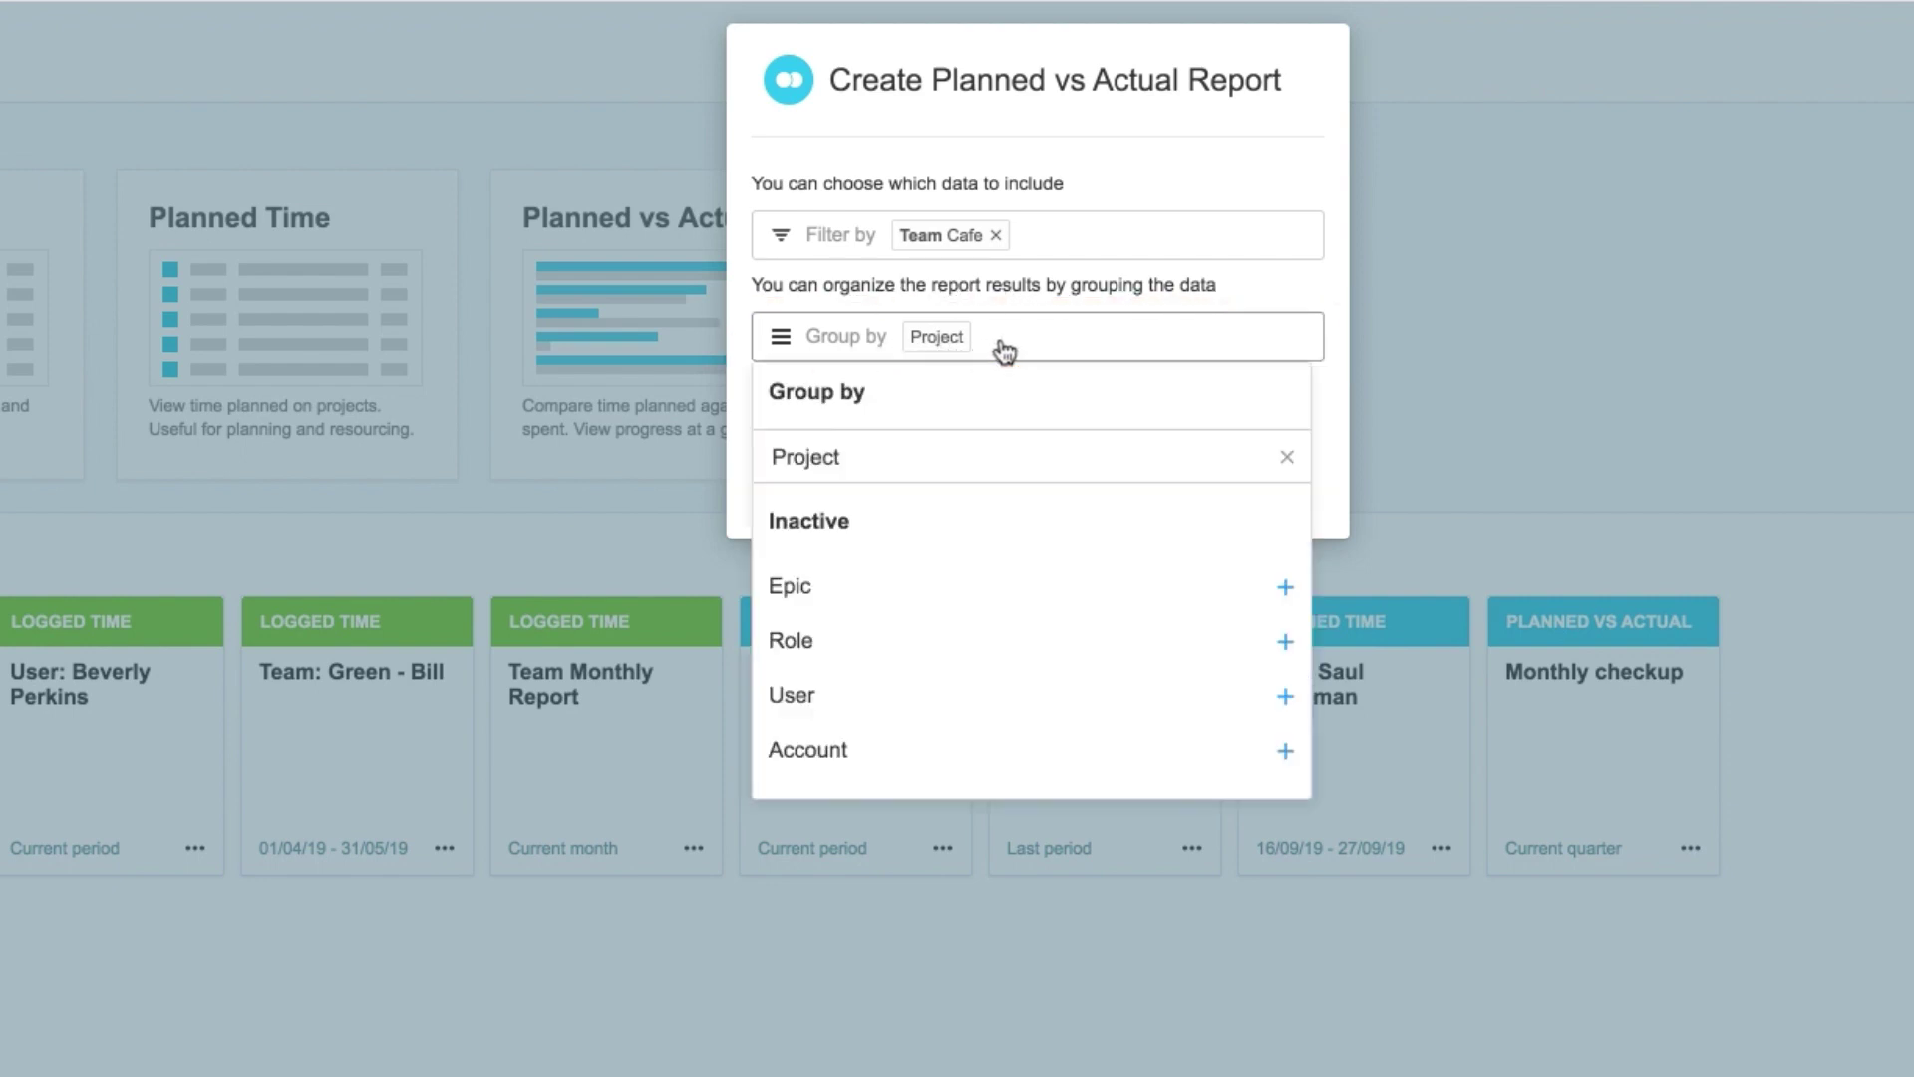
{"action": "left_click", "coordinate": [851, 710]}
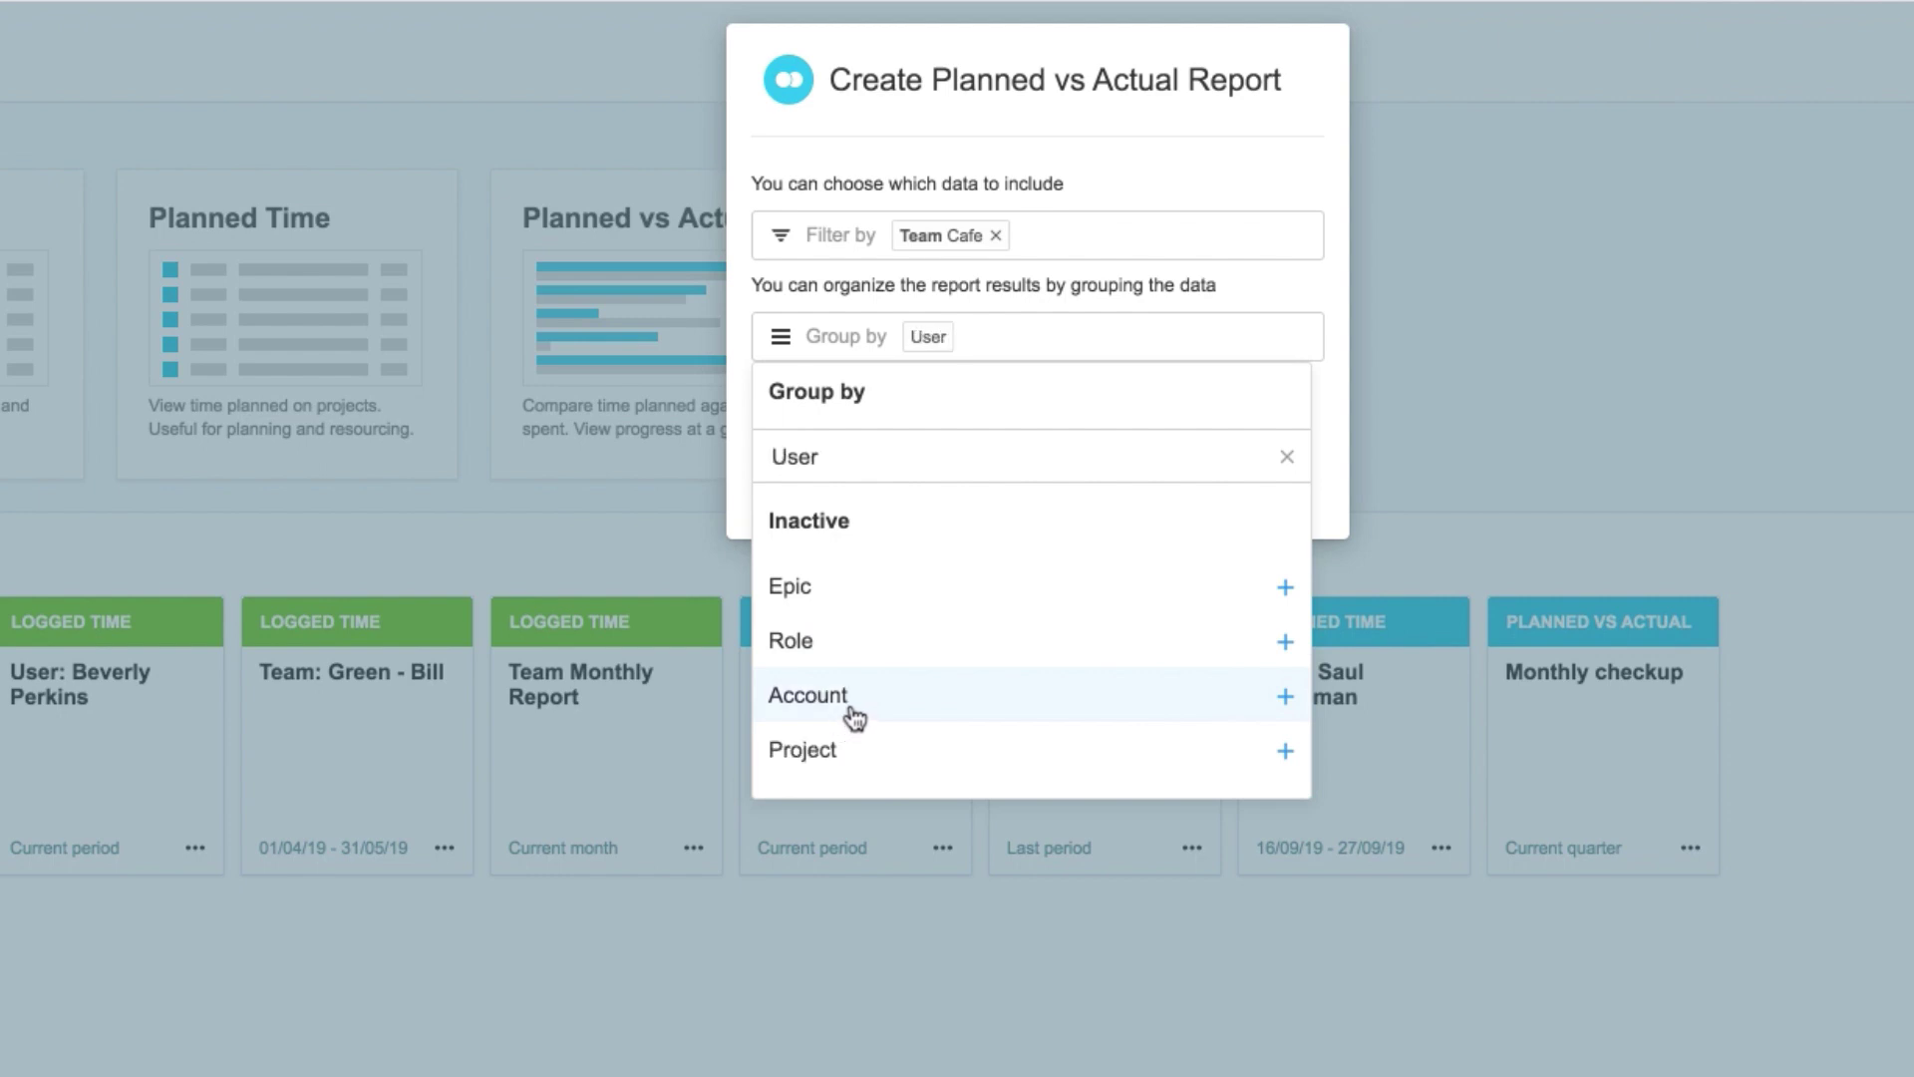
{"action": "left_click", "coordinate": [854, 716]}
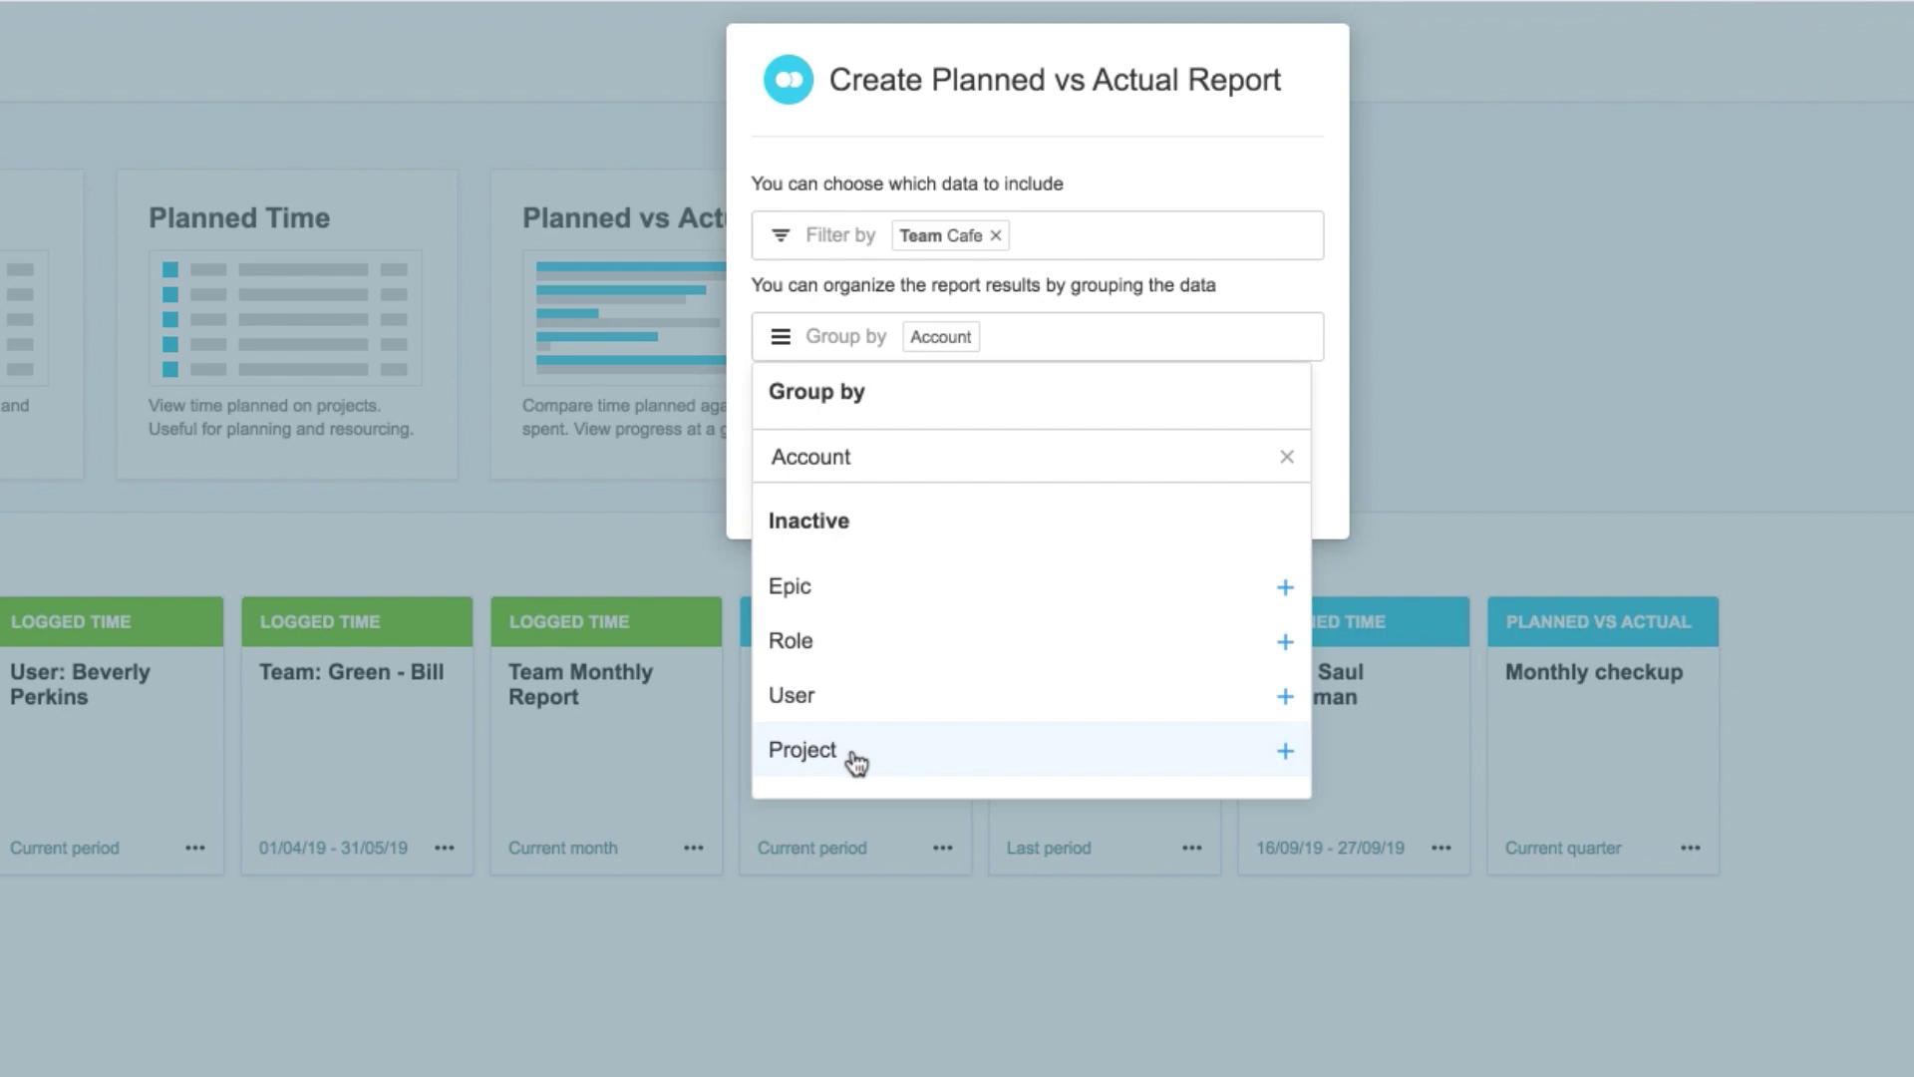
{"action": "left_click", "coordinate": [855, 763]}
{"action": "left_click", "coordinate": [741, 369]}
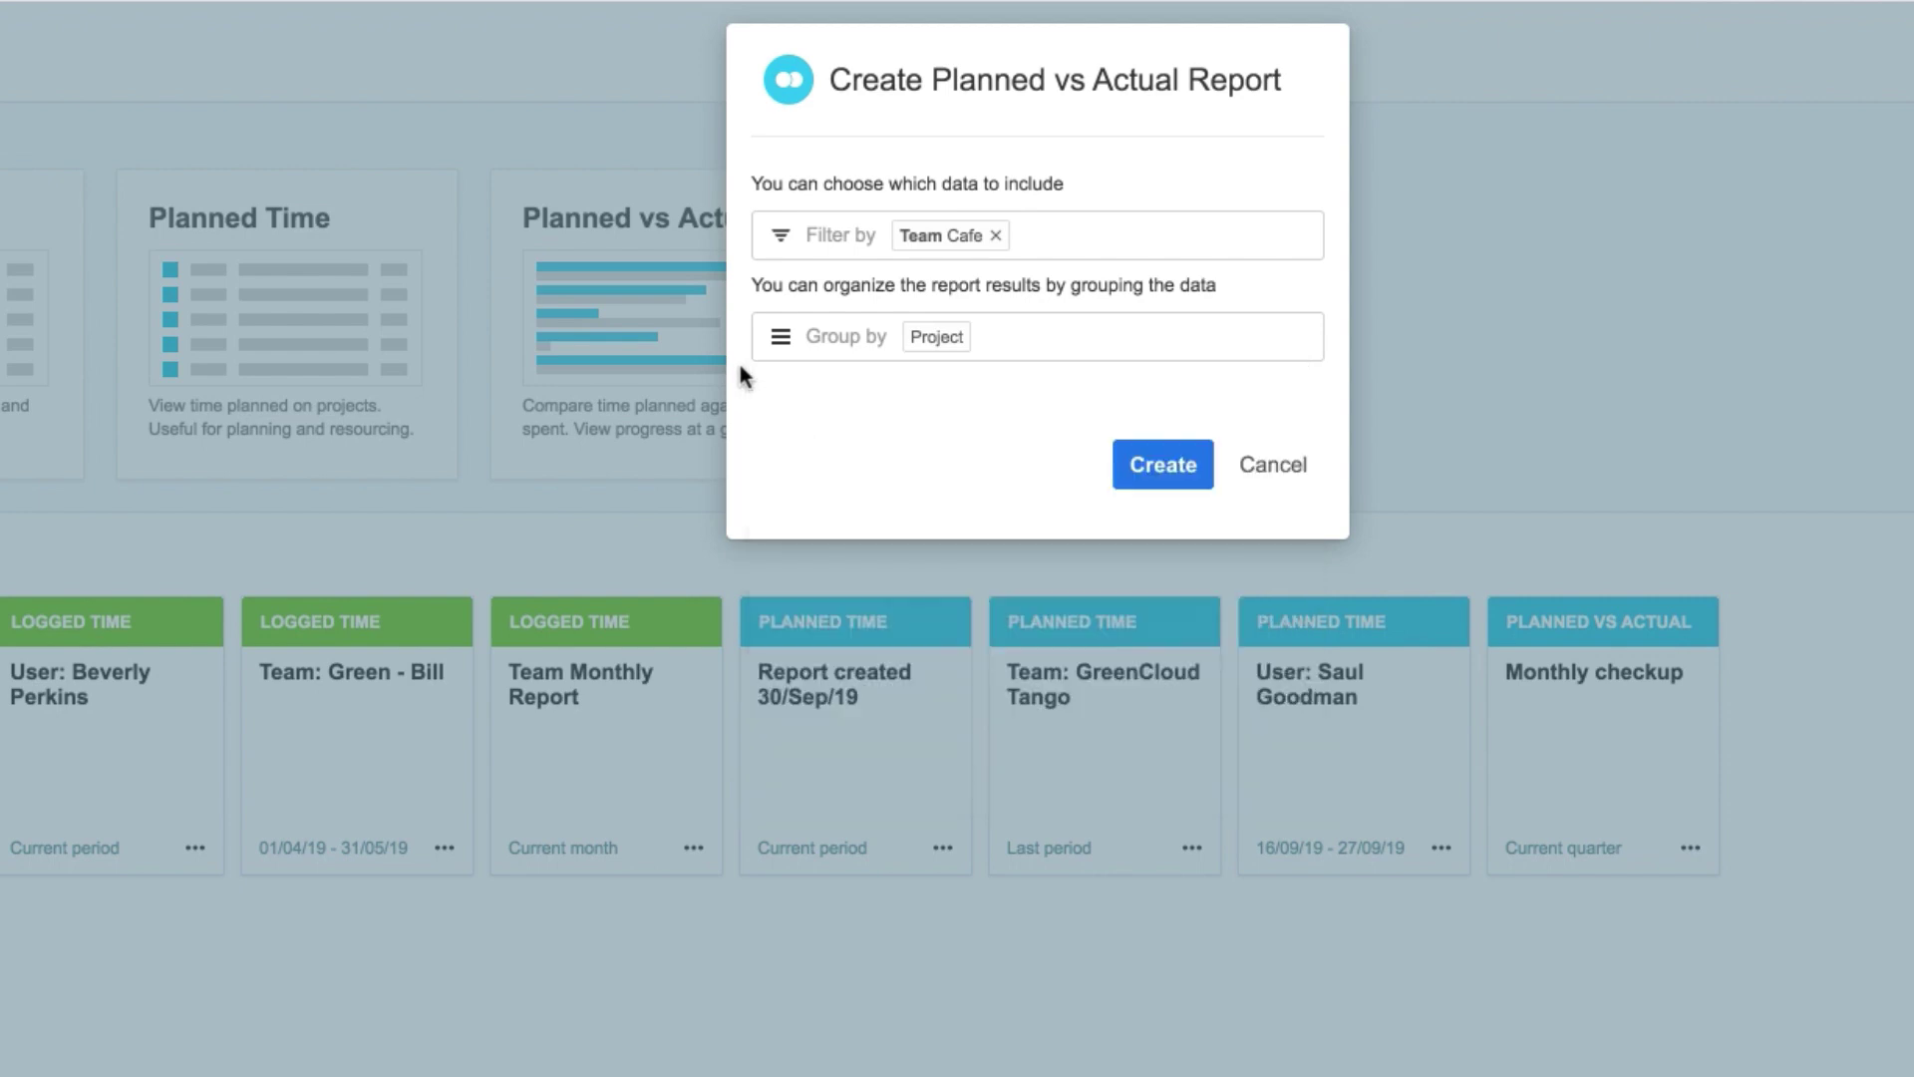
{"action": "left_click", "coordinate": [1172, 474]}
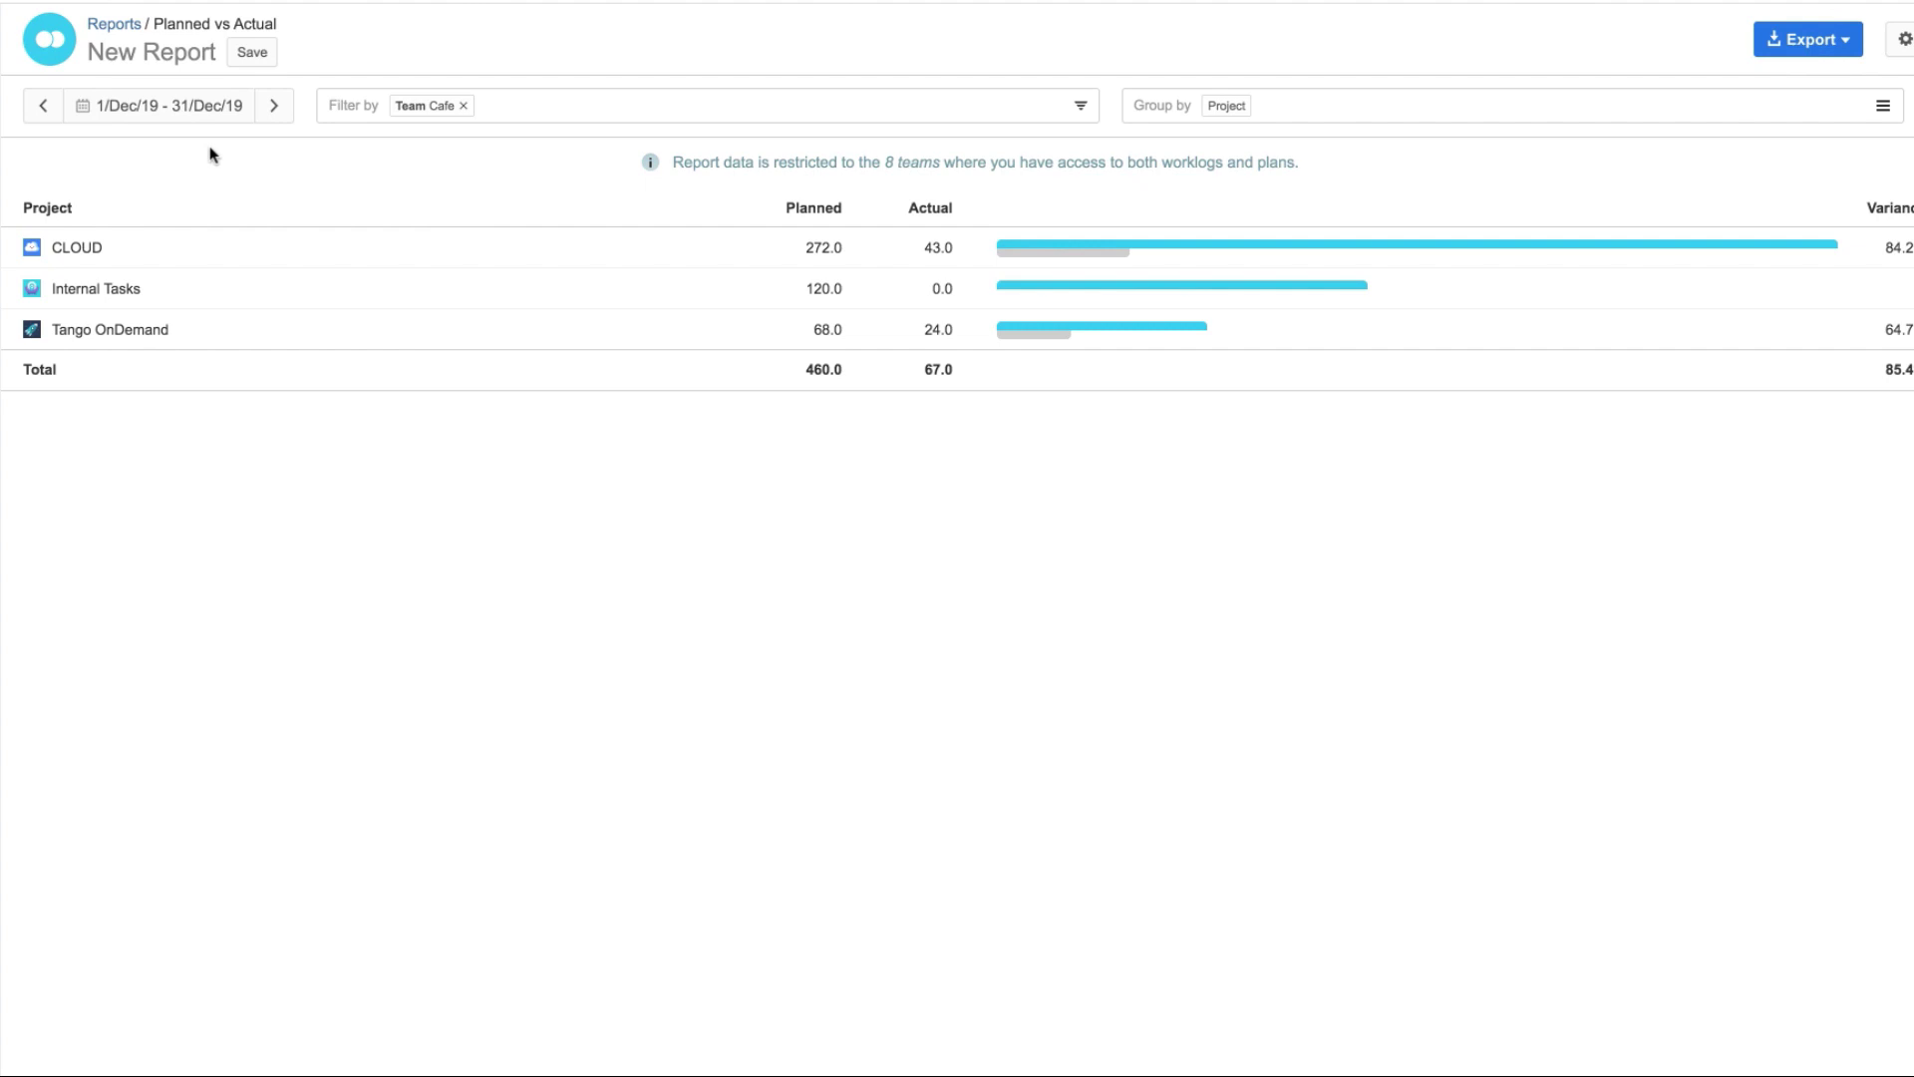
Step: Apply the Current Quarter period (1/Oct/19 – 31/Dec/19) as the report's date range
{"action": "left_click", "coordinate": [168, 116]}
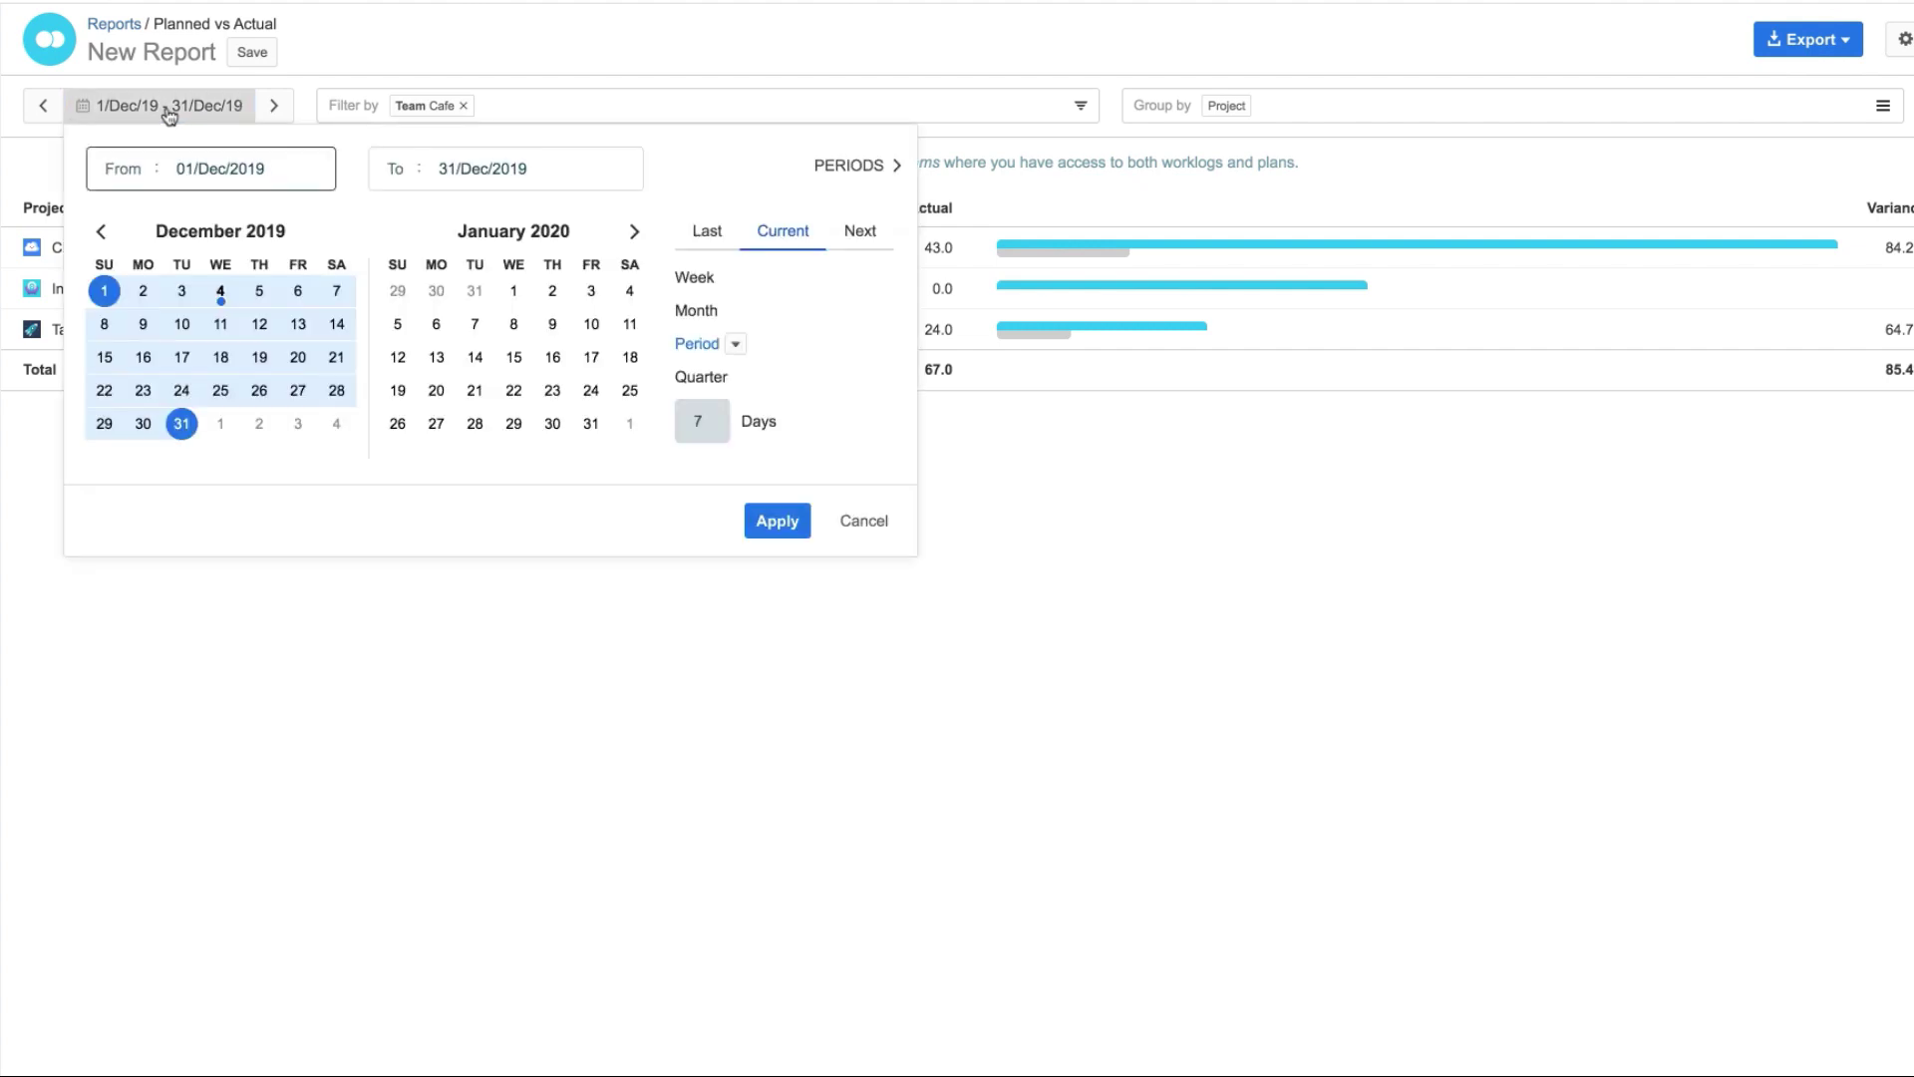
{"action": "left_click", "coordinate": [700, 377]}
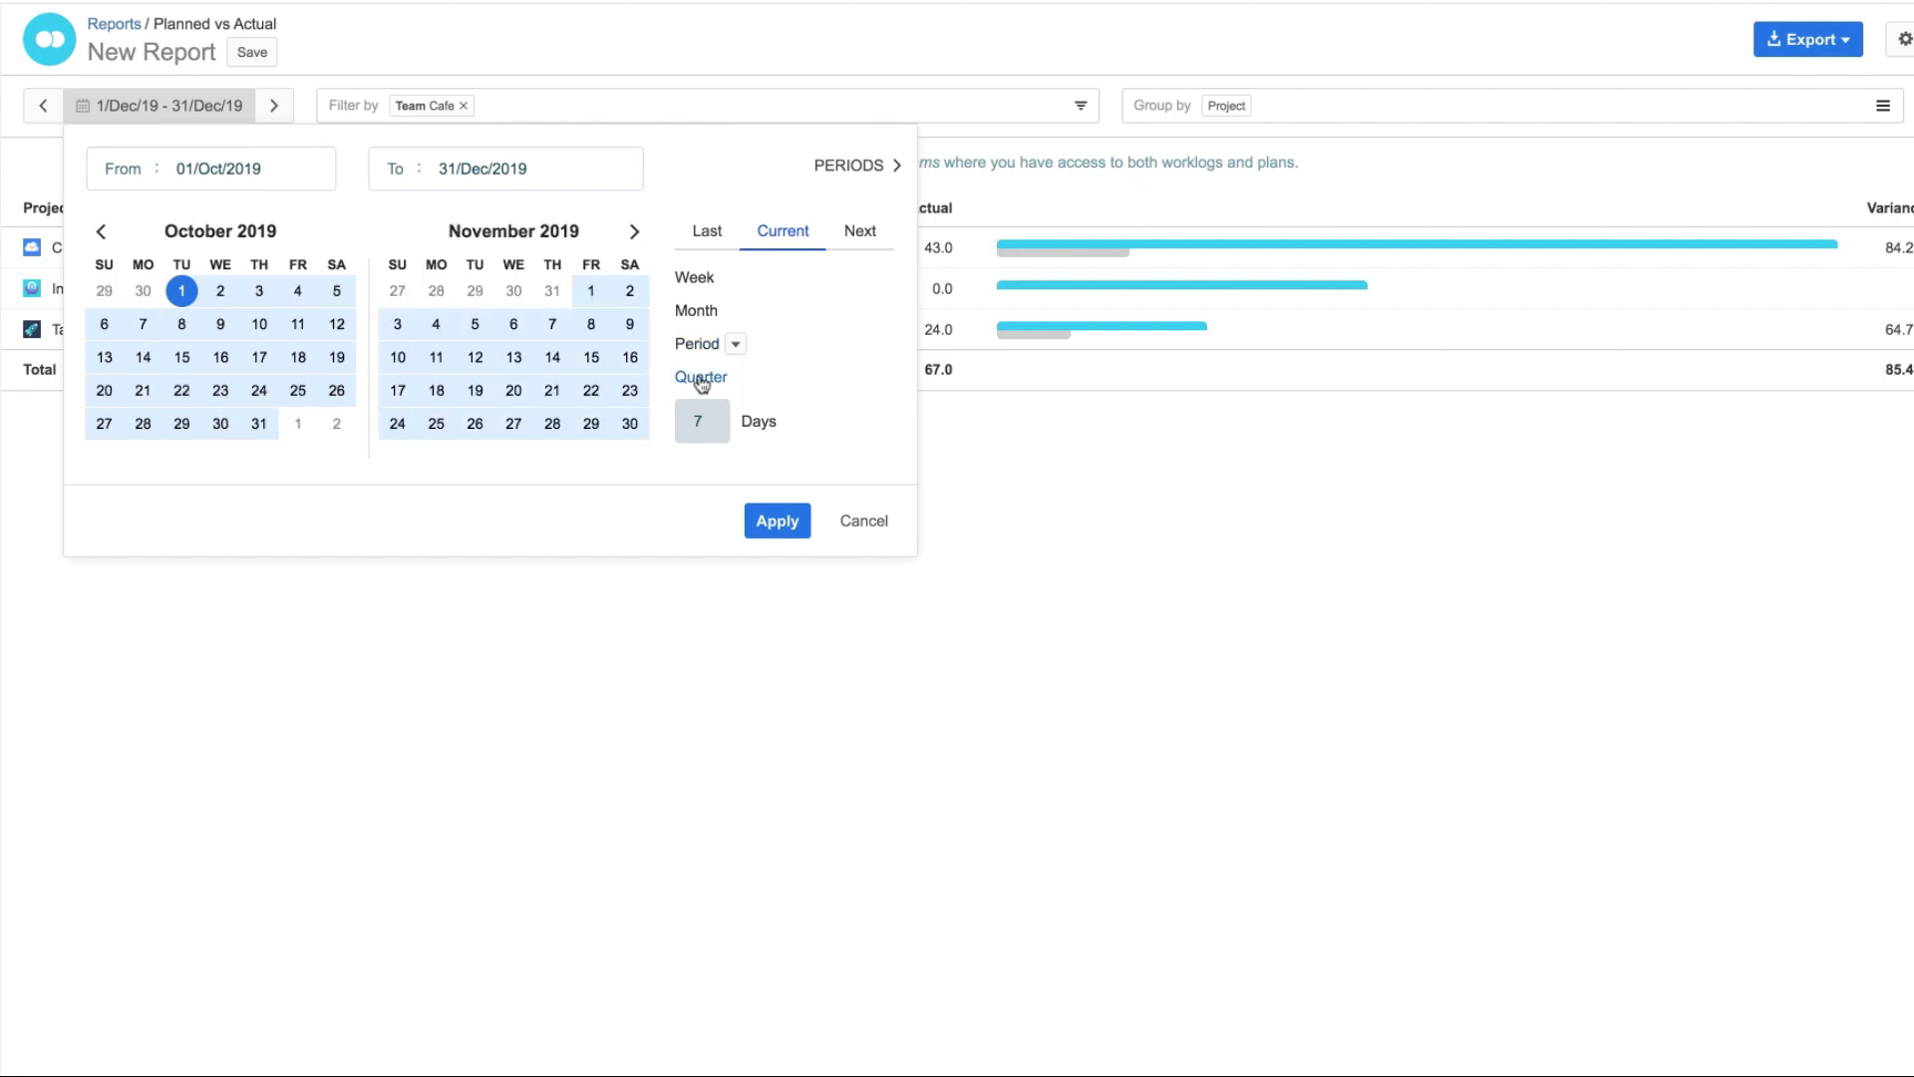
{"action": "left_click", "coordinate": [780, 522]}
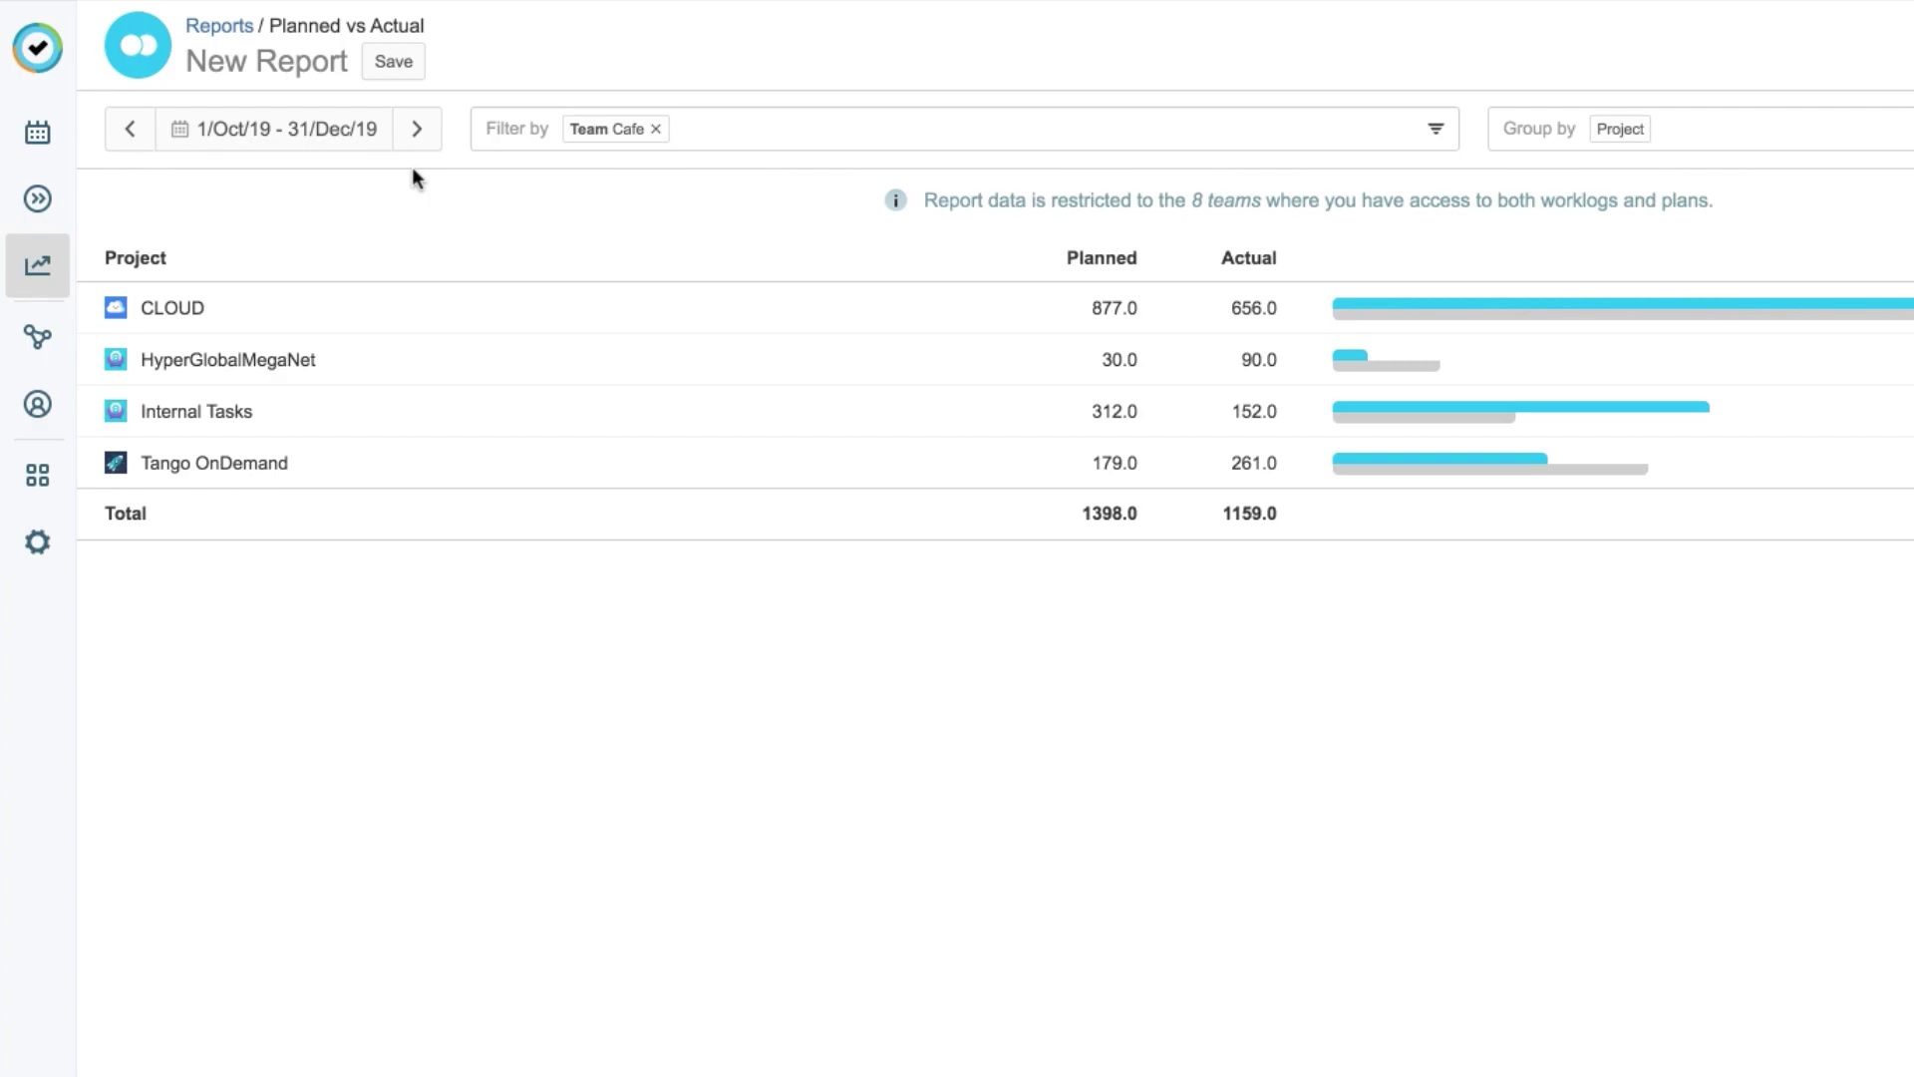
Step: Save the report with the title 'Quarterly Project Checkup'
{"action": "left_click", "coordinate": [399, 63]}
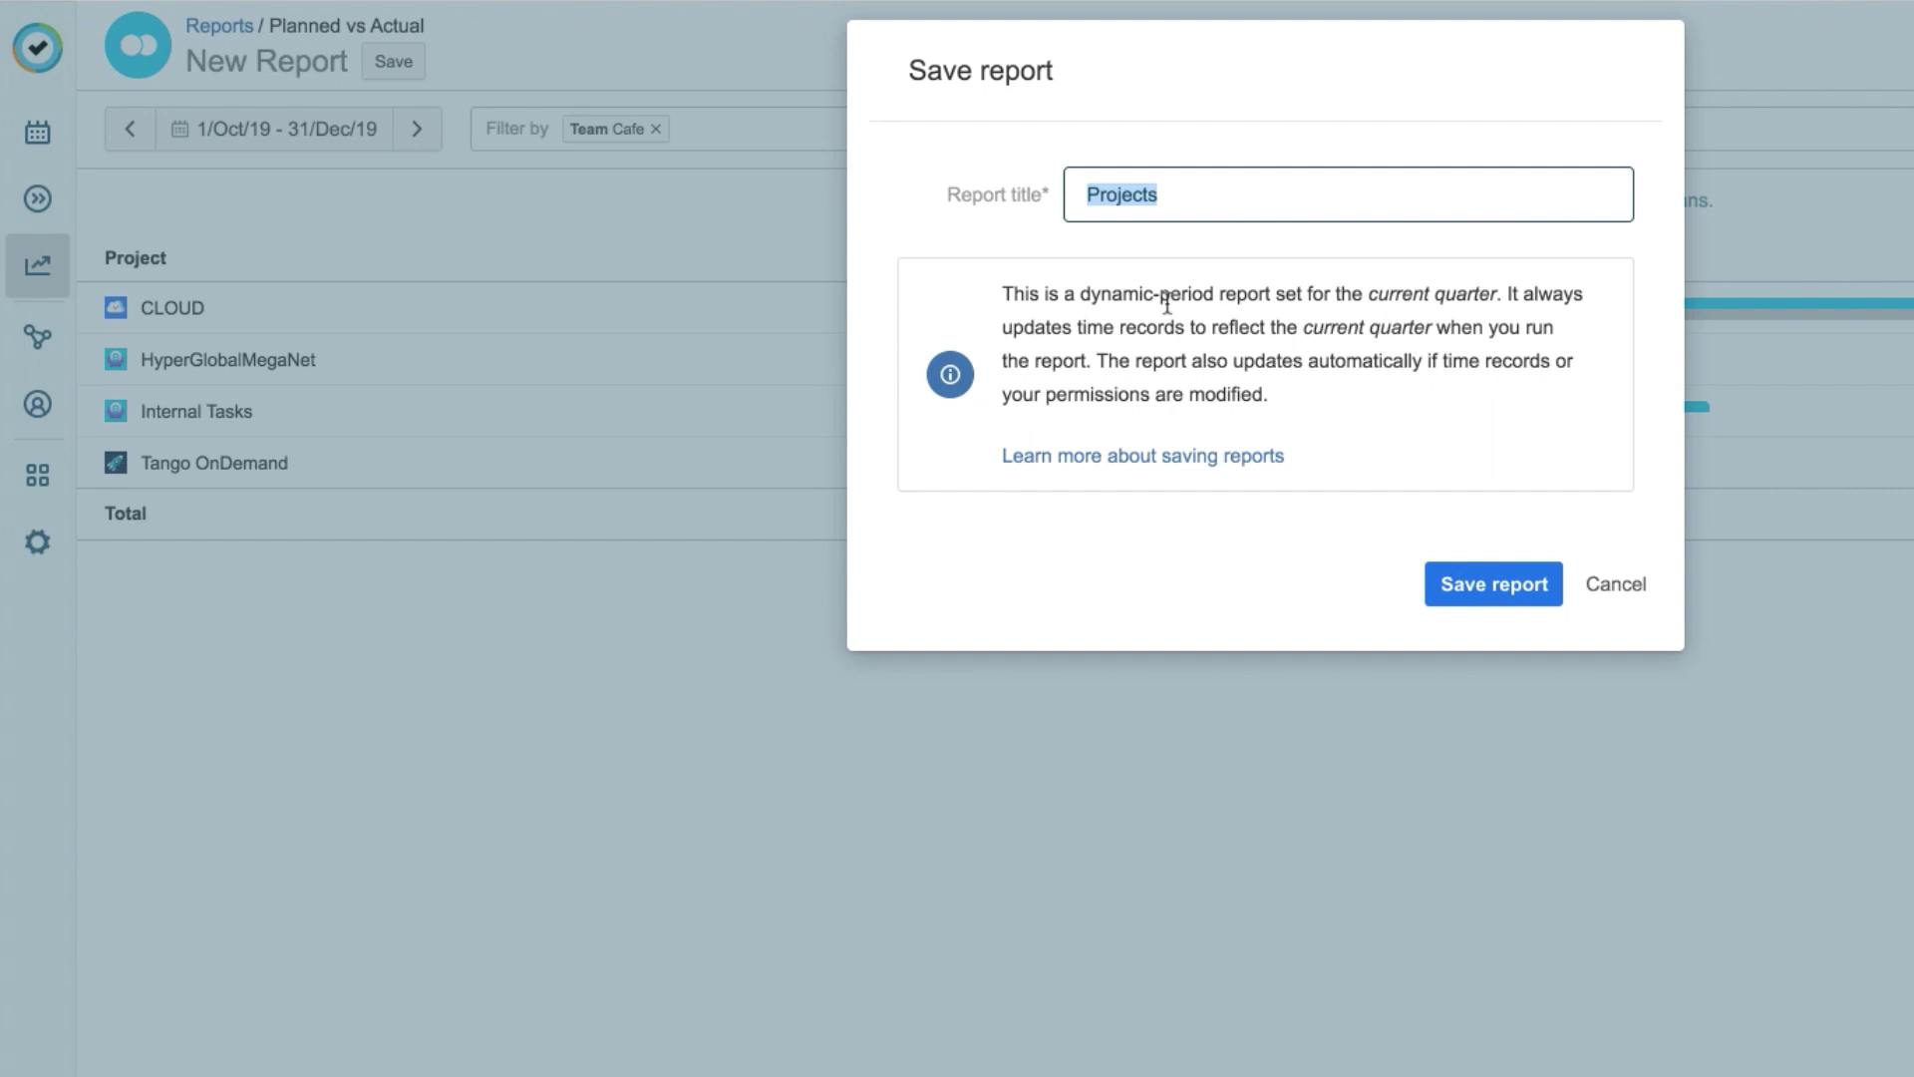
{"action": "type", "text": "Quarterly Projec"}
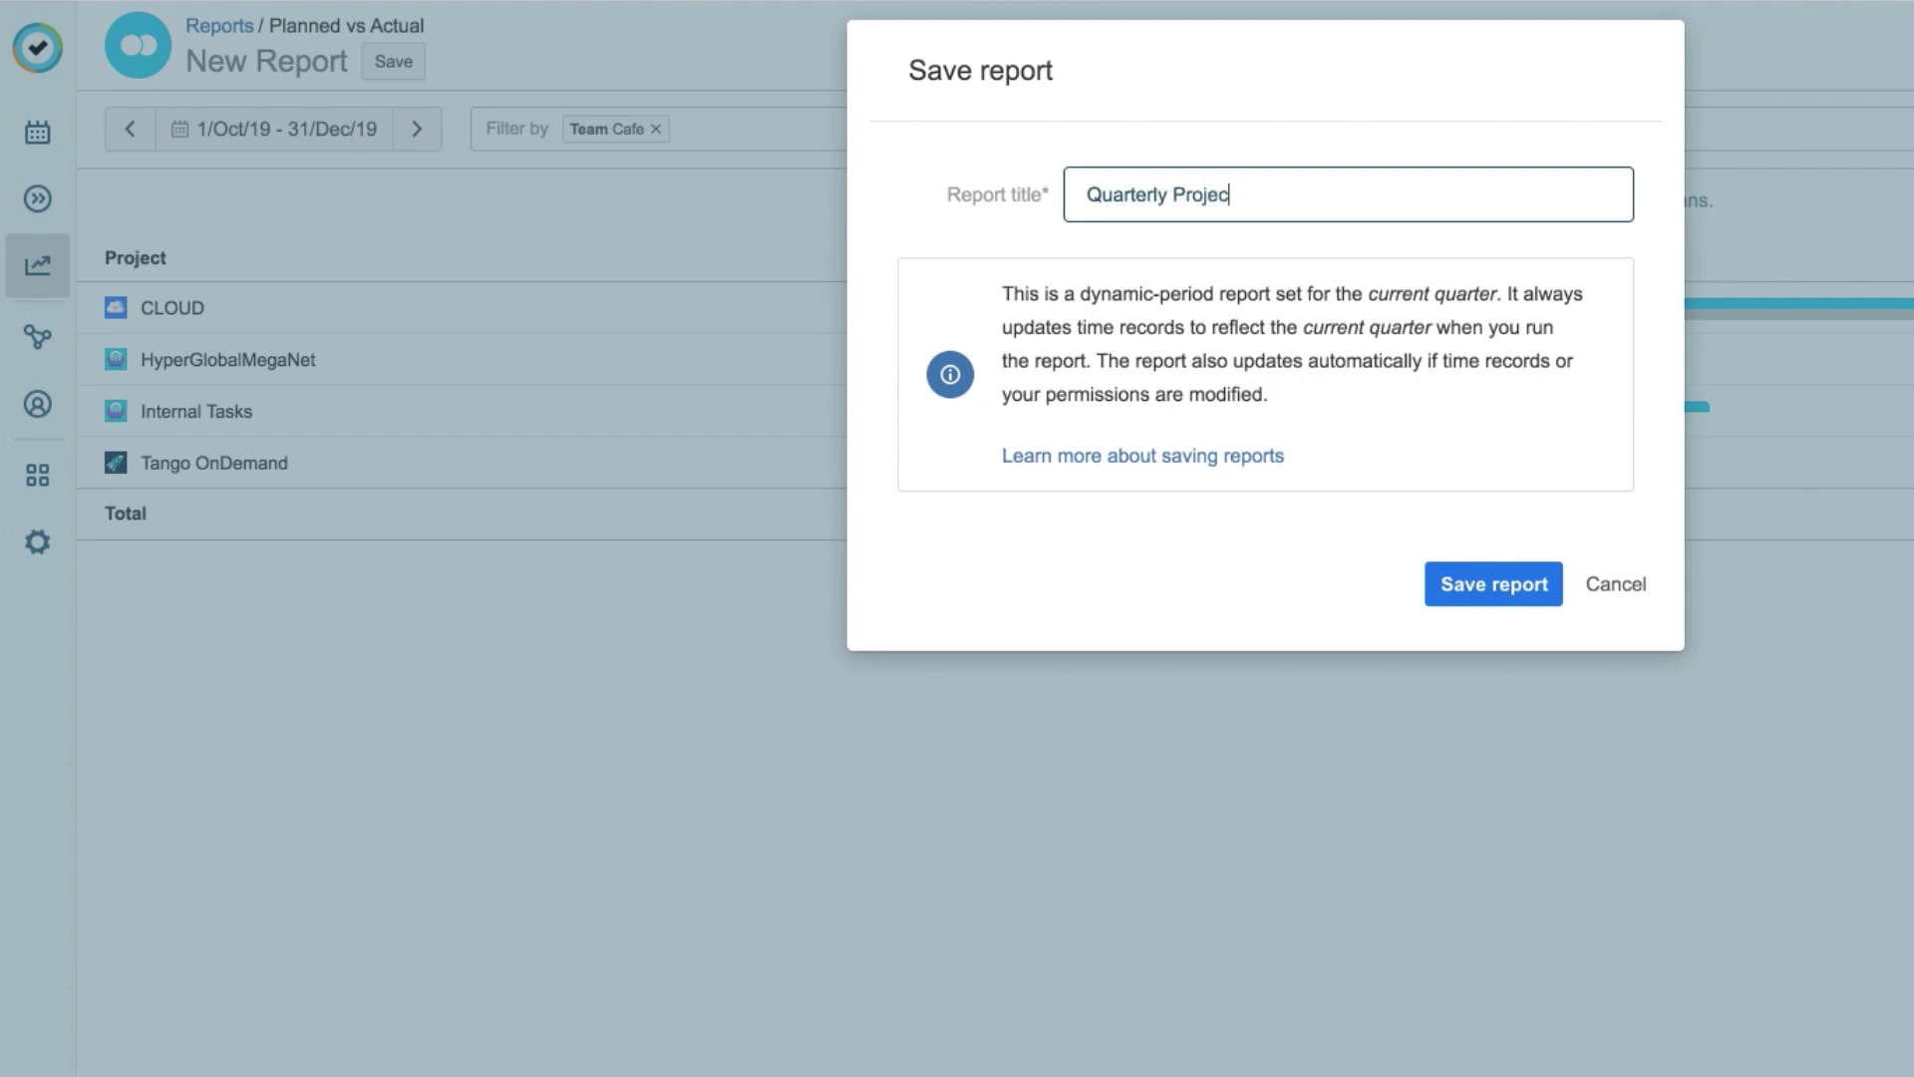
{"action": "type", "text": "t Checkup"}
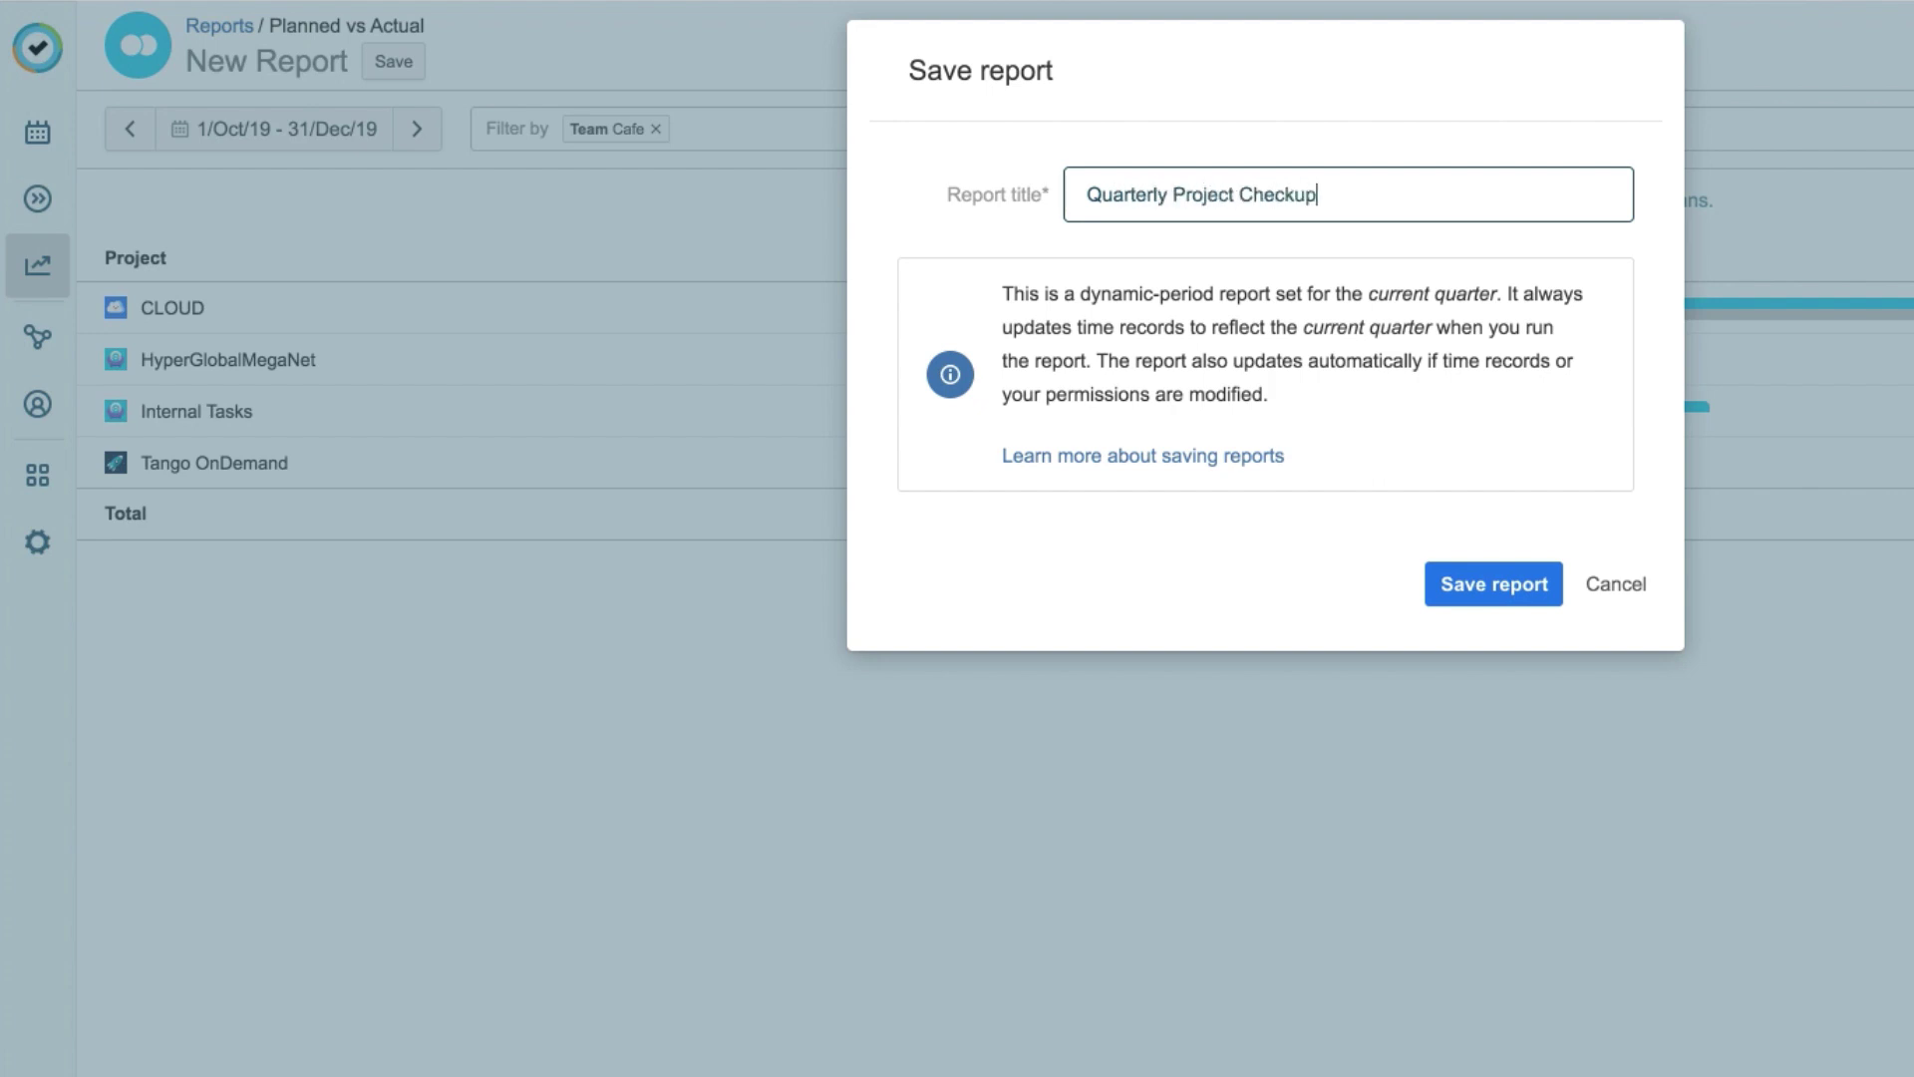
{"action": "left_click", "coordinate": [1497, 588]}
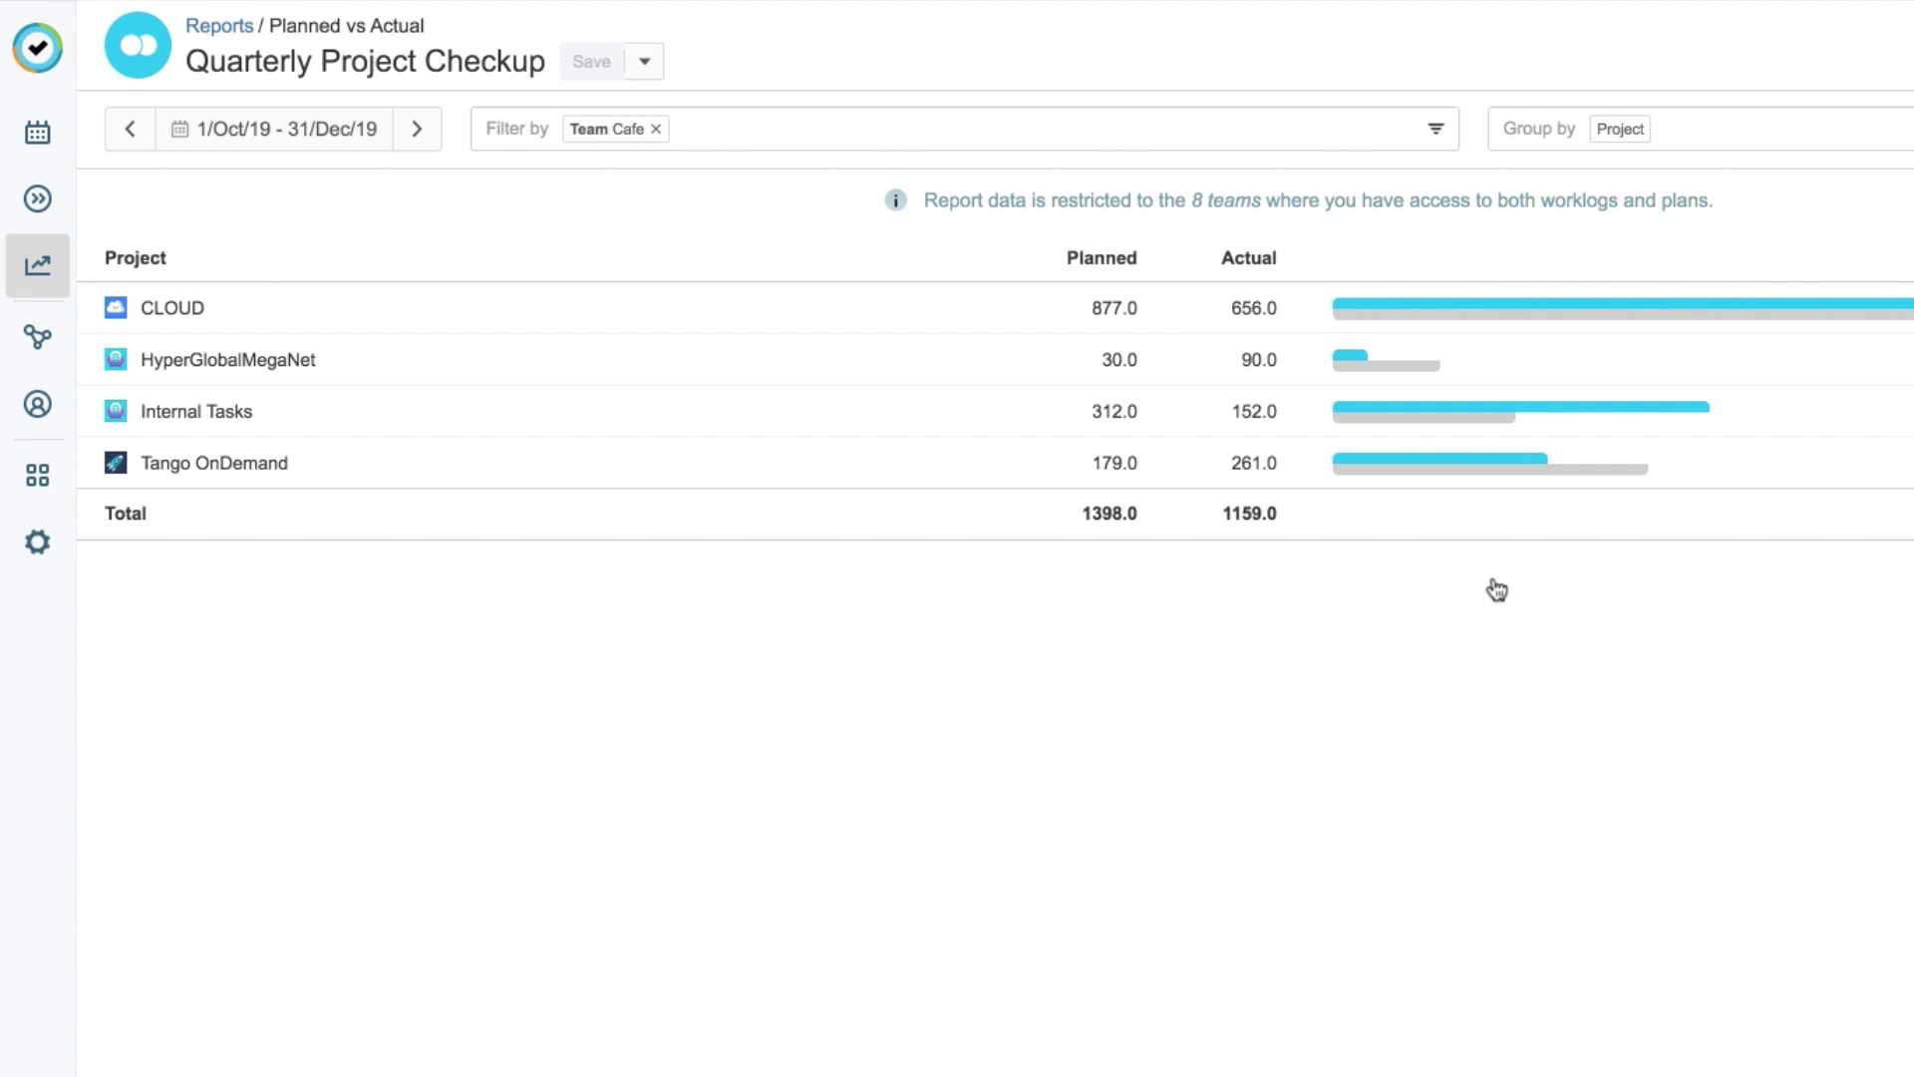
Step: Open the Quarterly Project Checkup report from Reports and open its Export > Print preview
{"action": "left_click", "coordinate": [40, 267]}
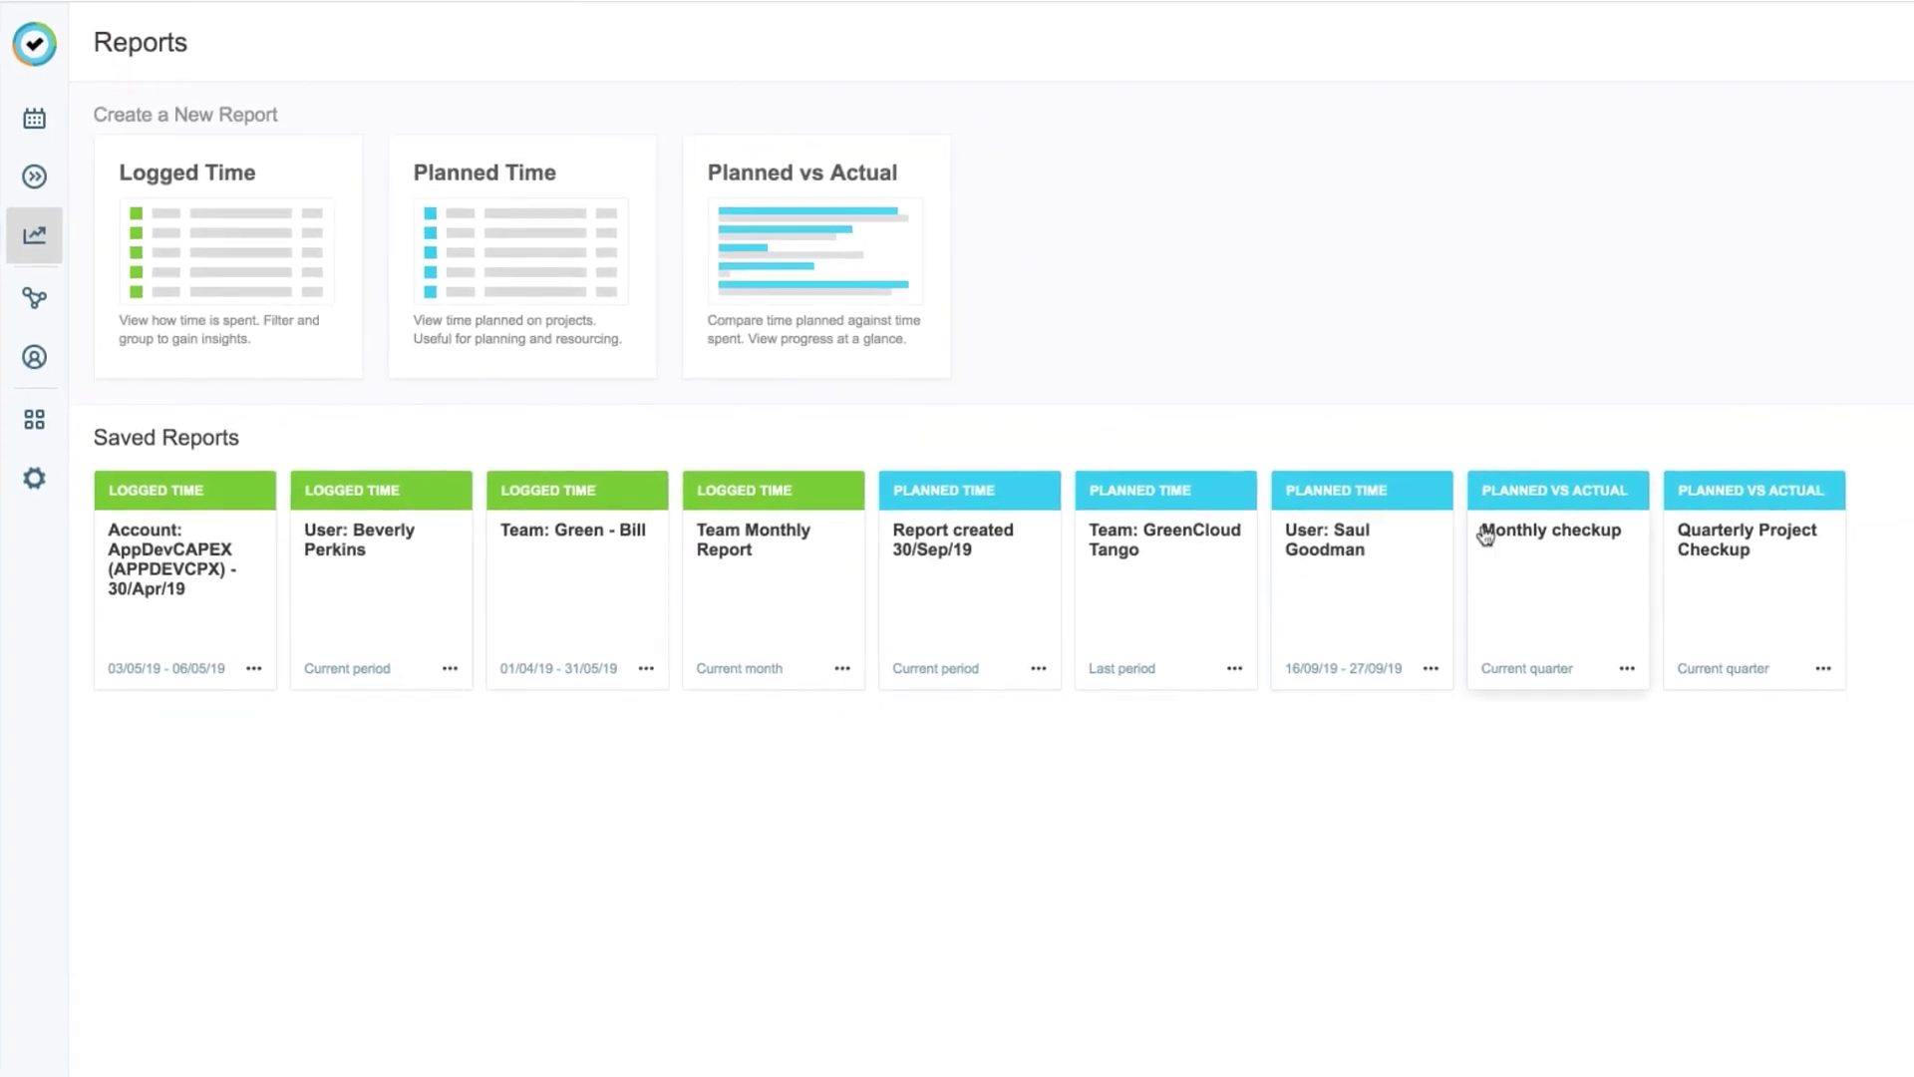
{"action": "left_click", "coordinate": [1777, 595]}
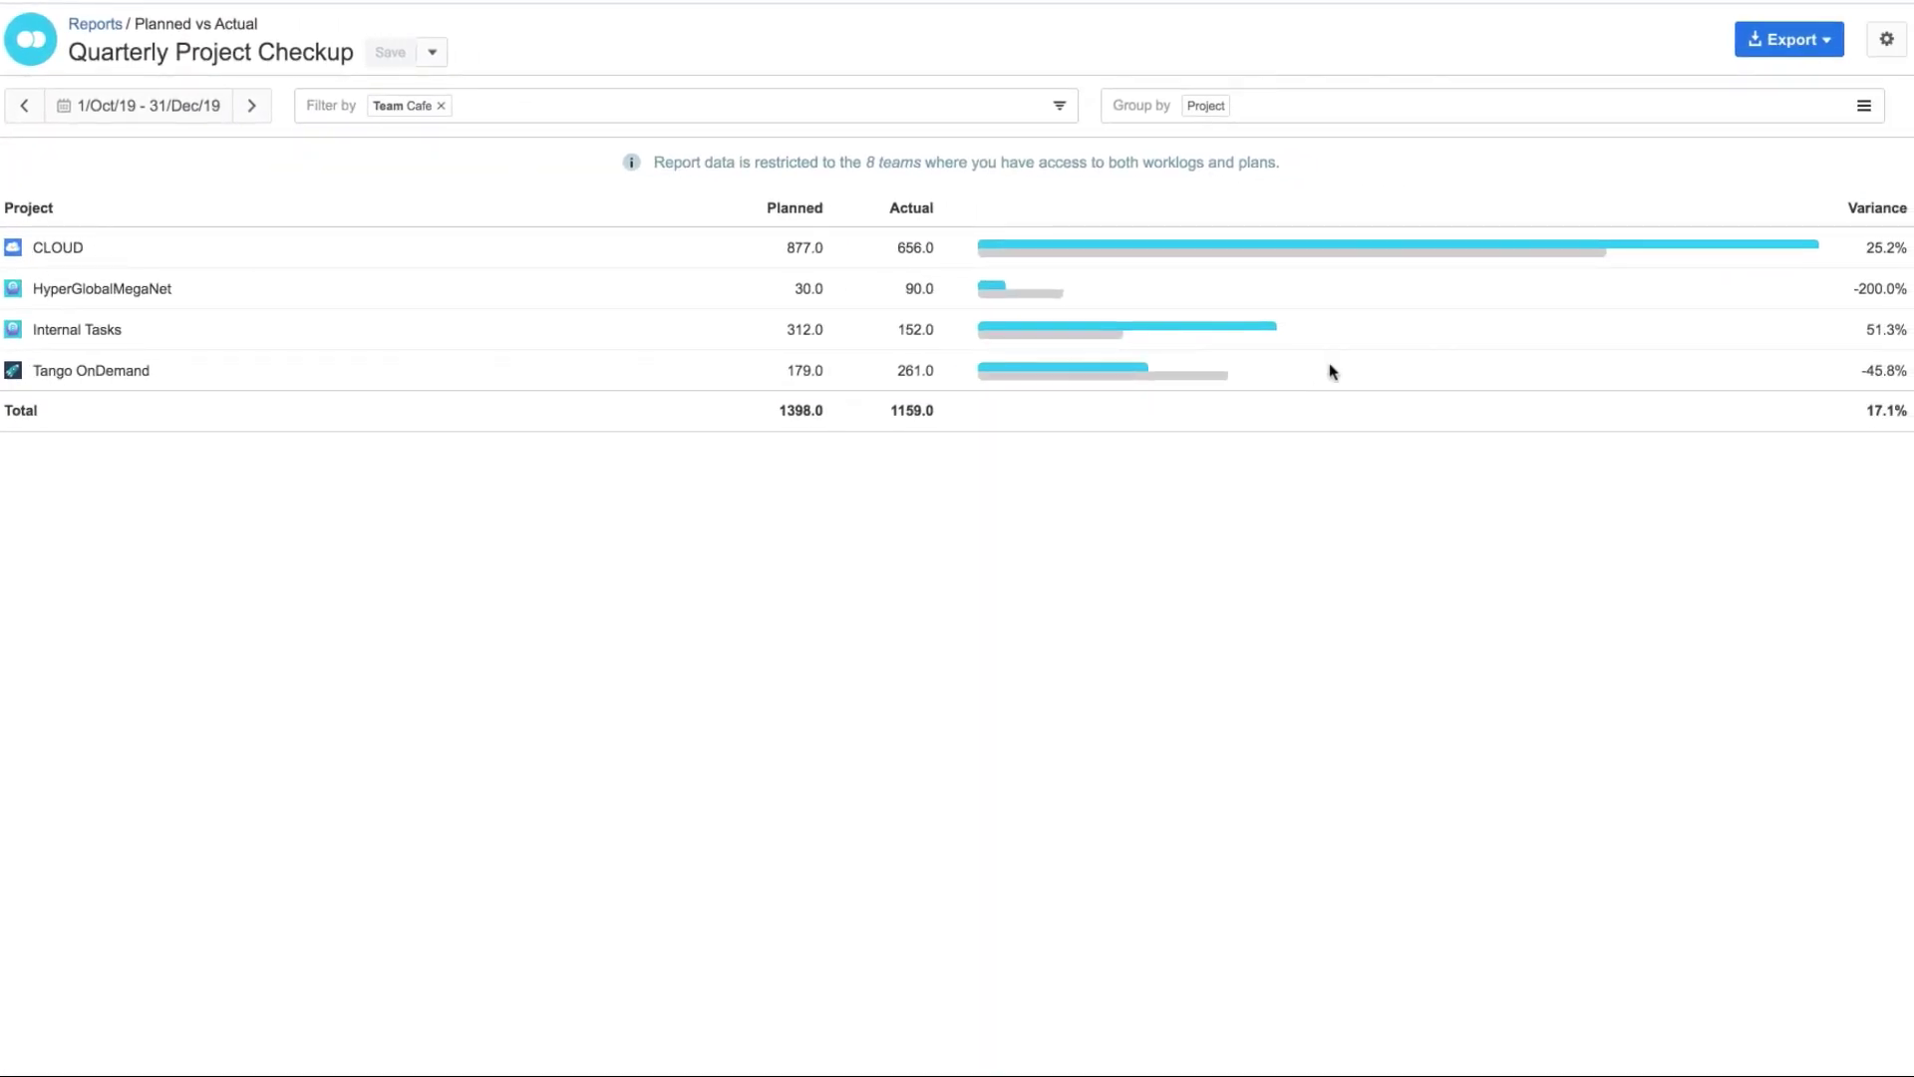
{"action": "left_click", "coordinate": [1775, 48]}
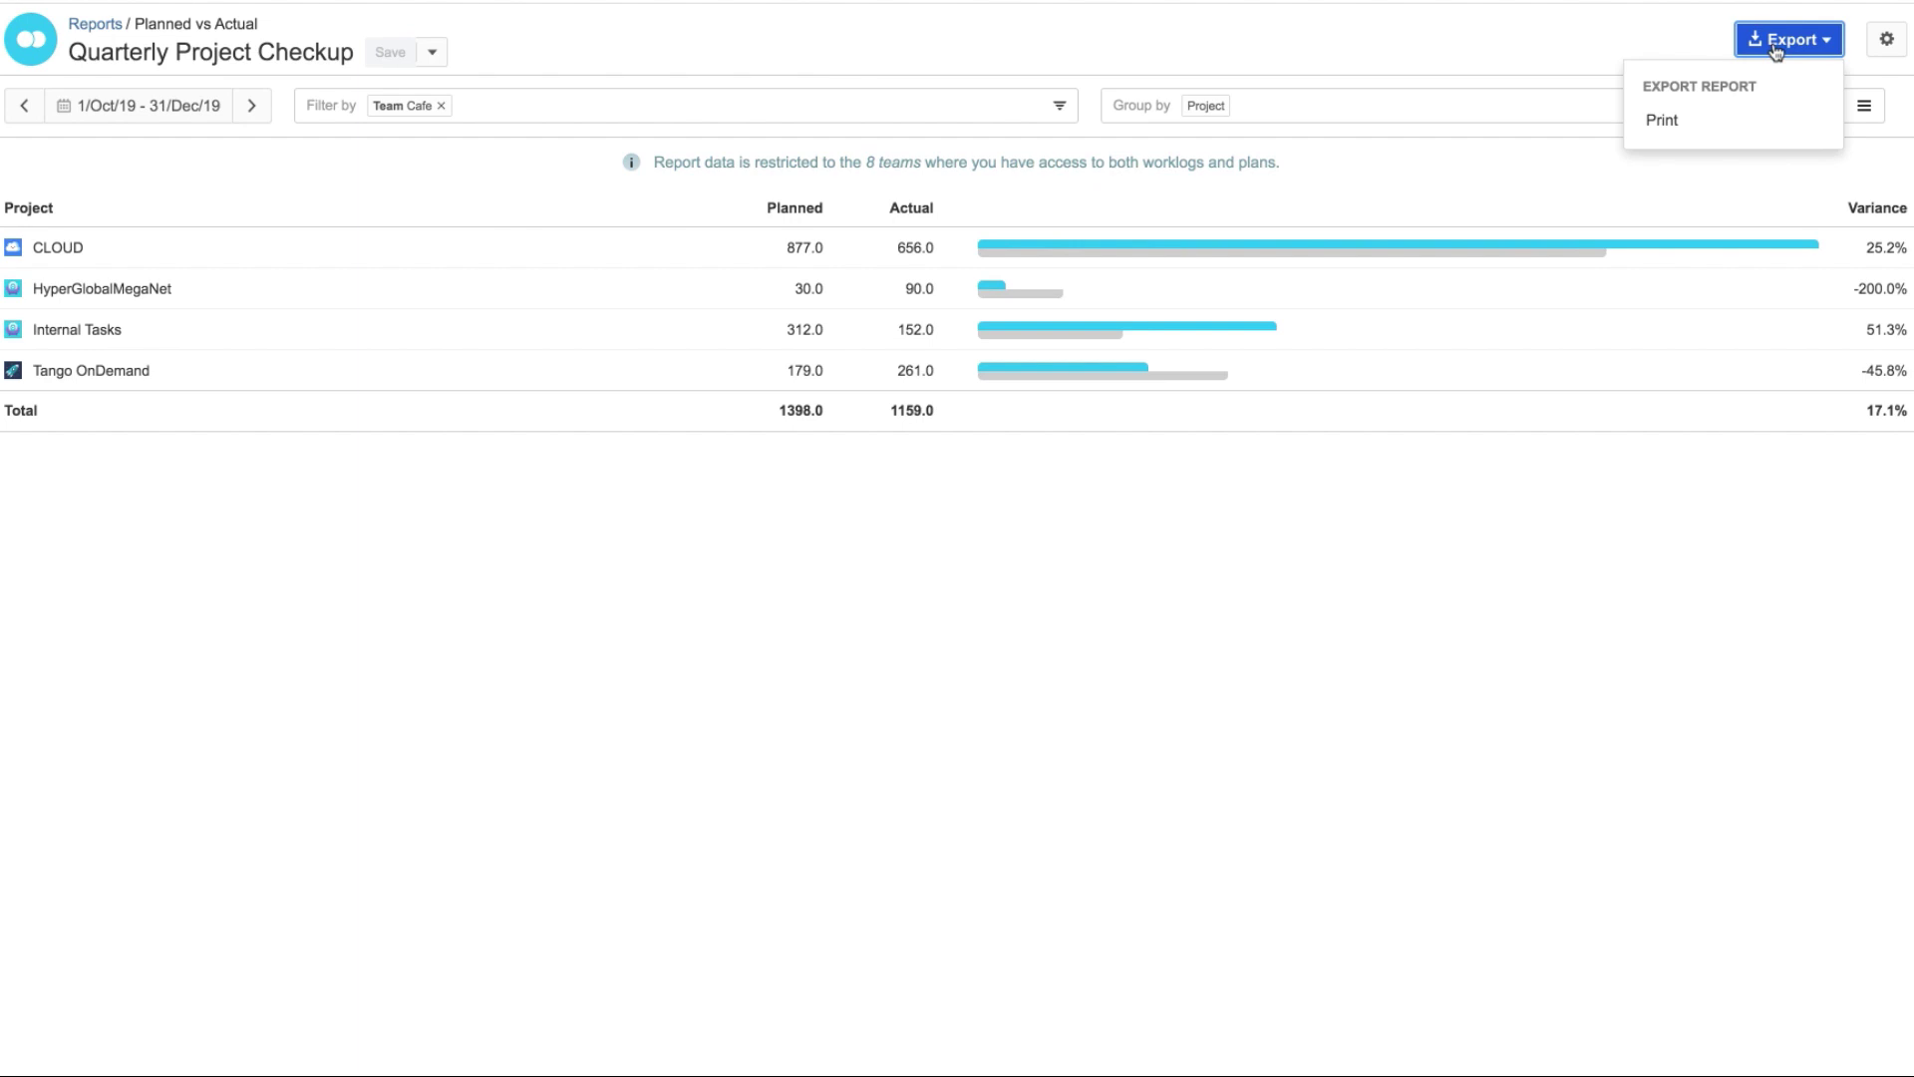
{"action": "left_click", "coordinate": [1731, 121]}
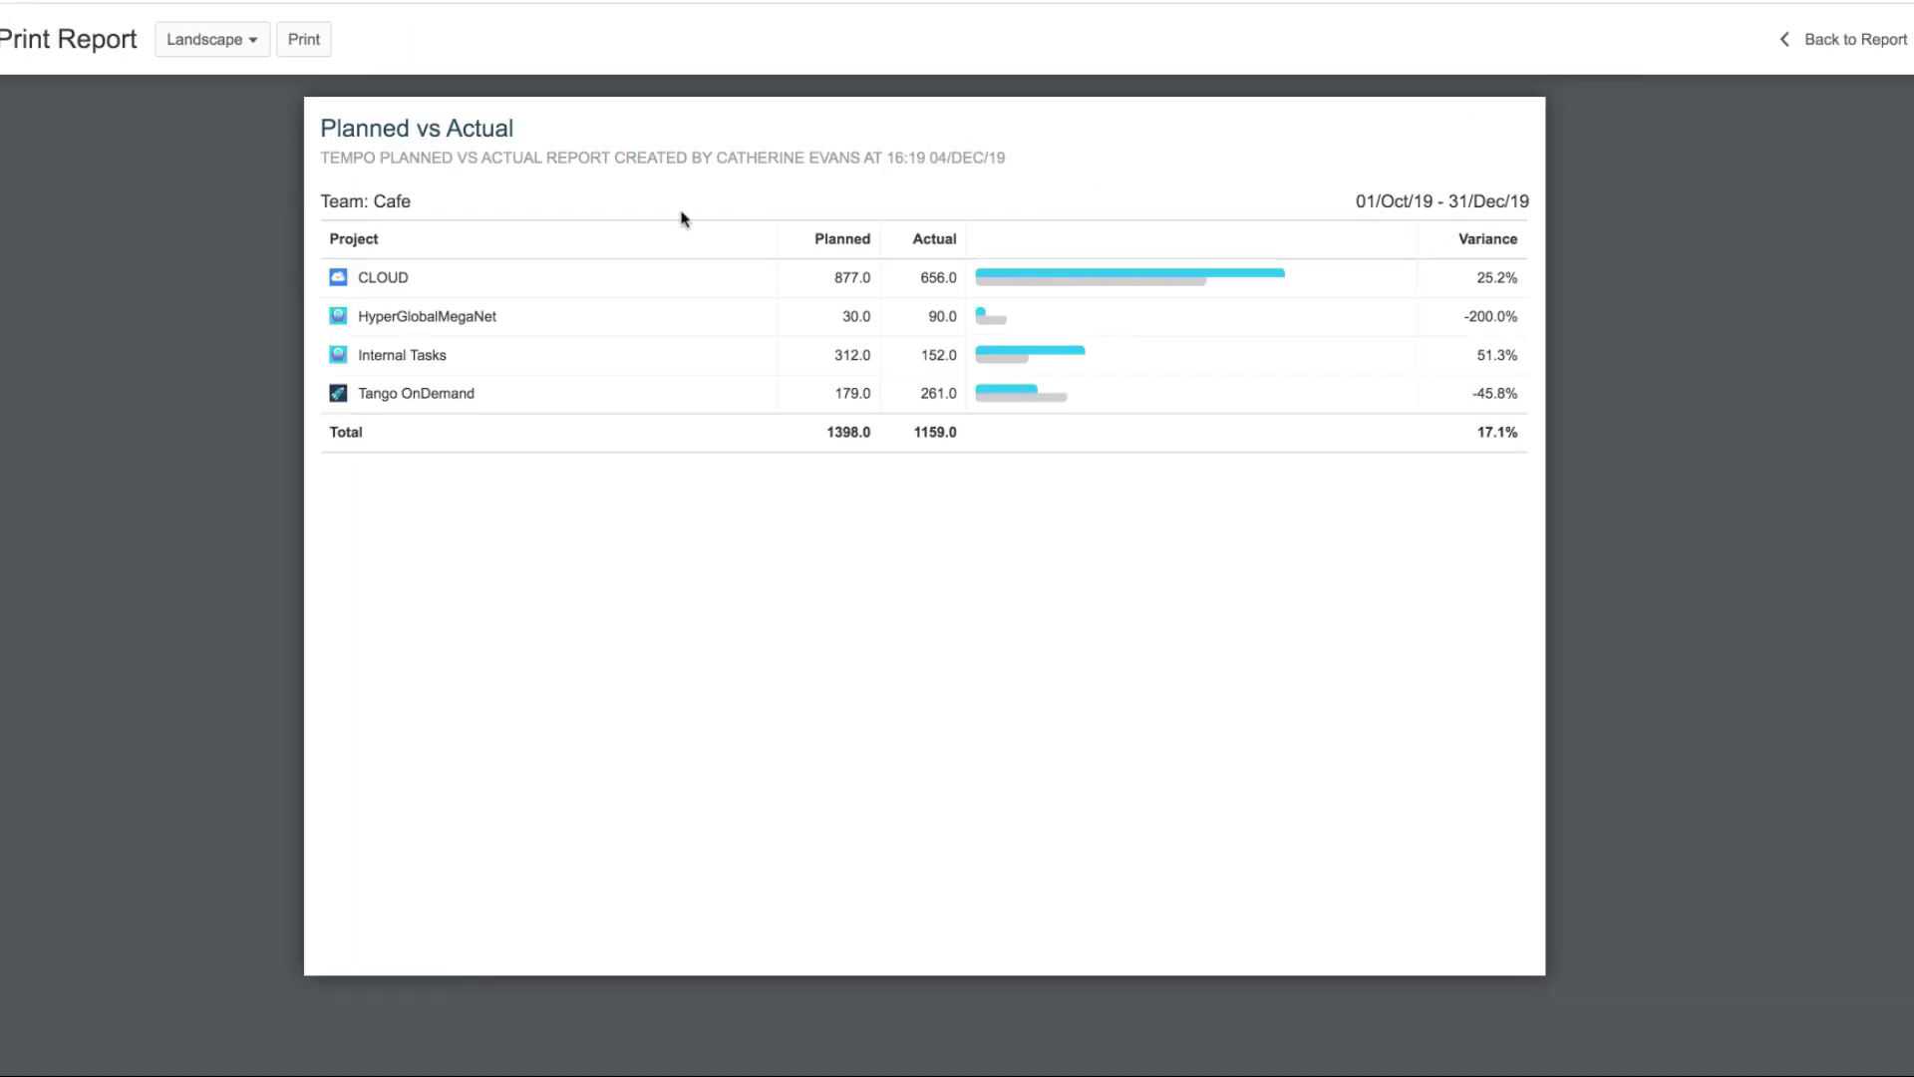
Step: Print the report with destination Save as PDF into Documents, then go back to the report
{"action": "left_click", "coordinate": [304, 38]}
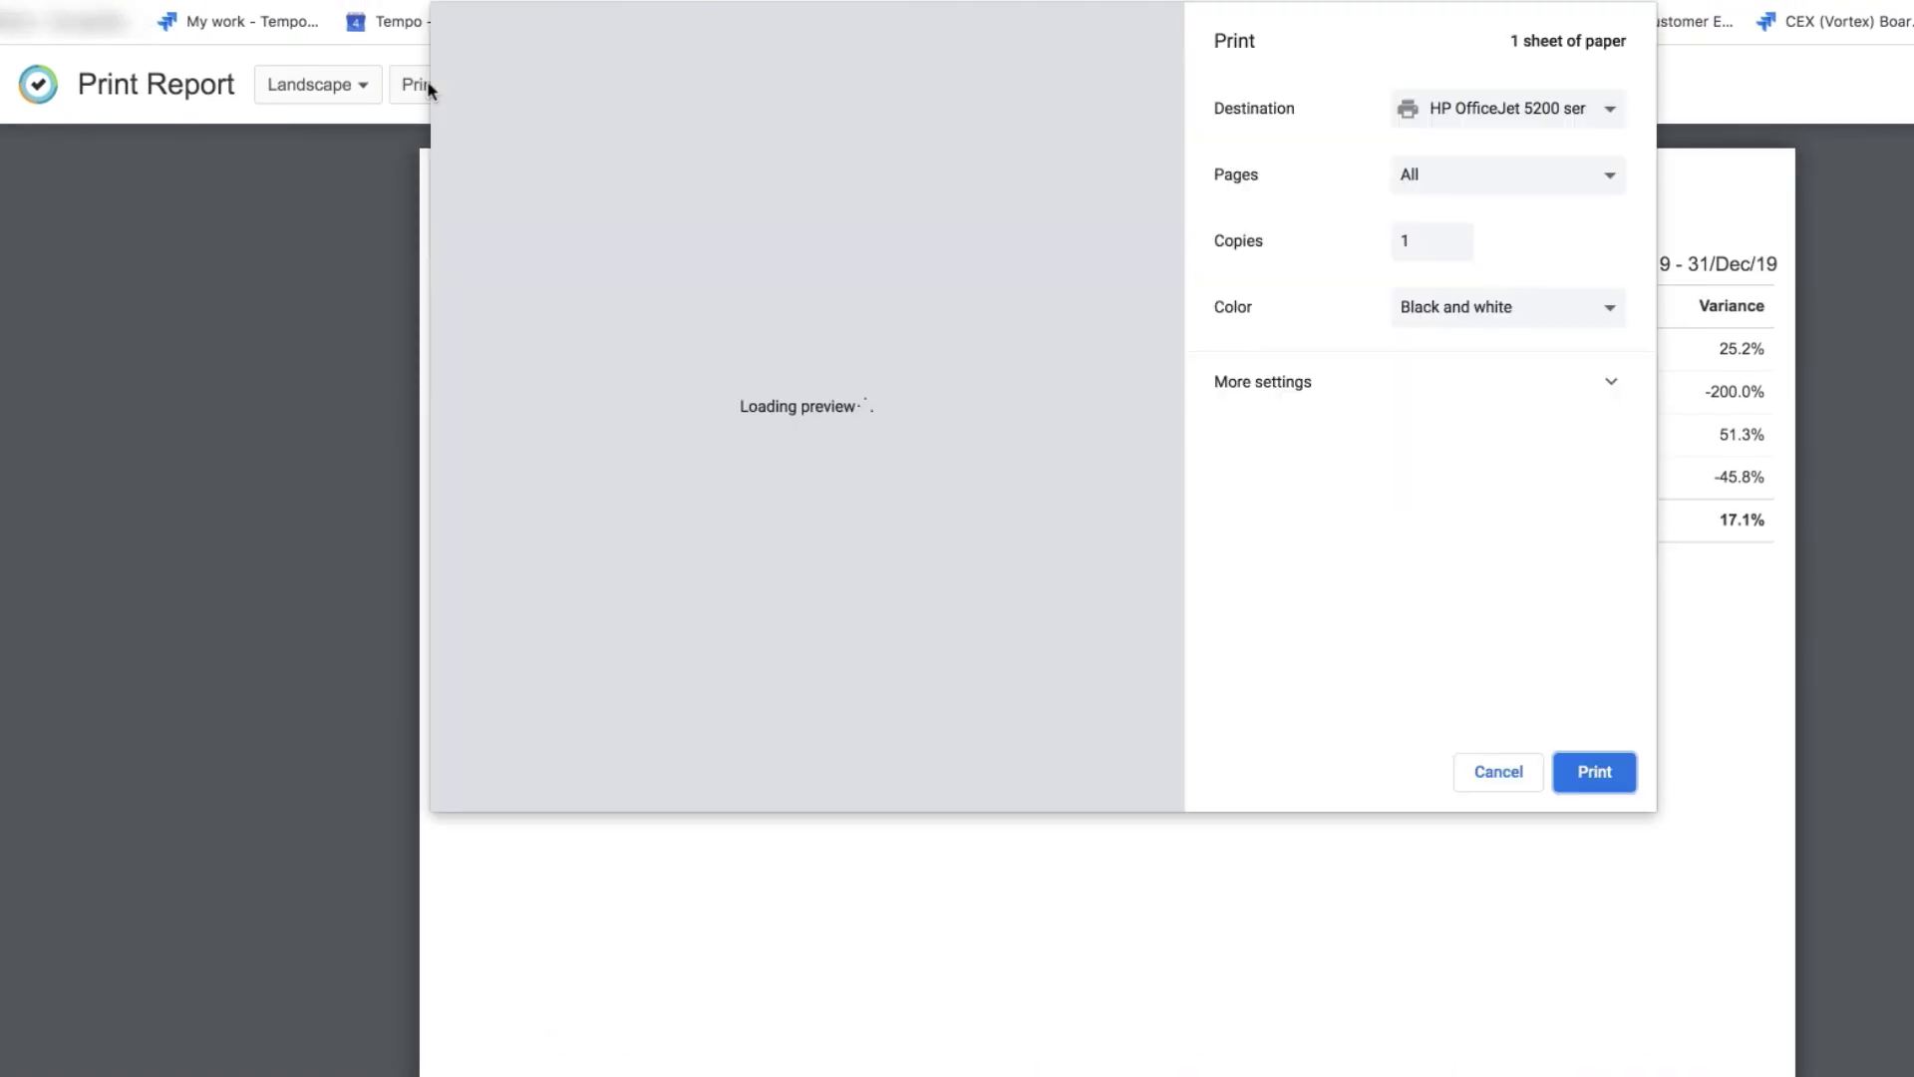
{"action": "left_click", "coordinate": [1610, 118]}
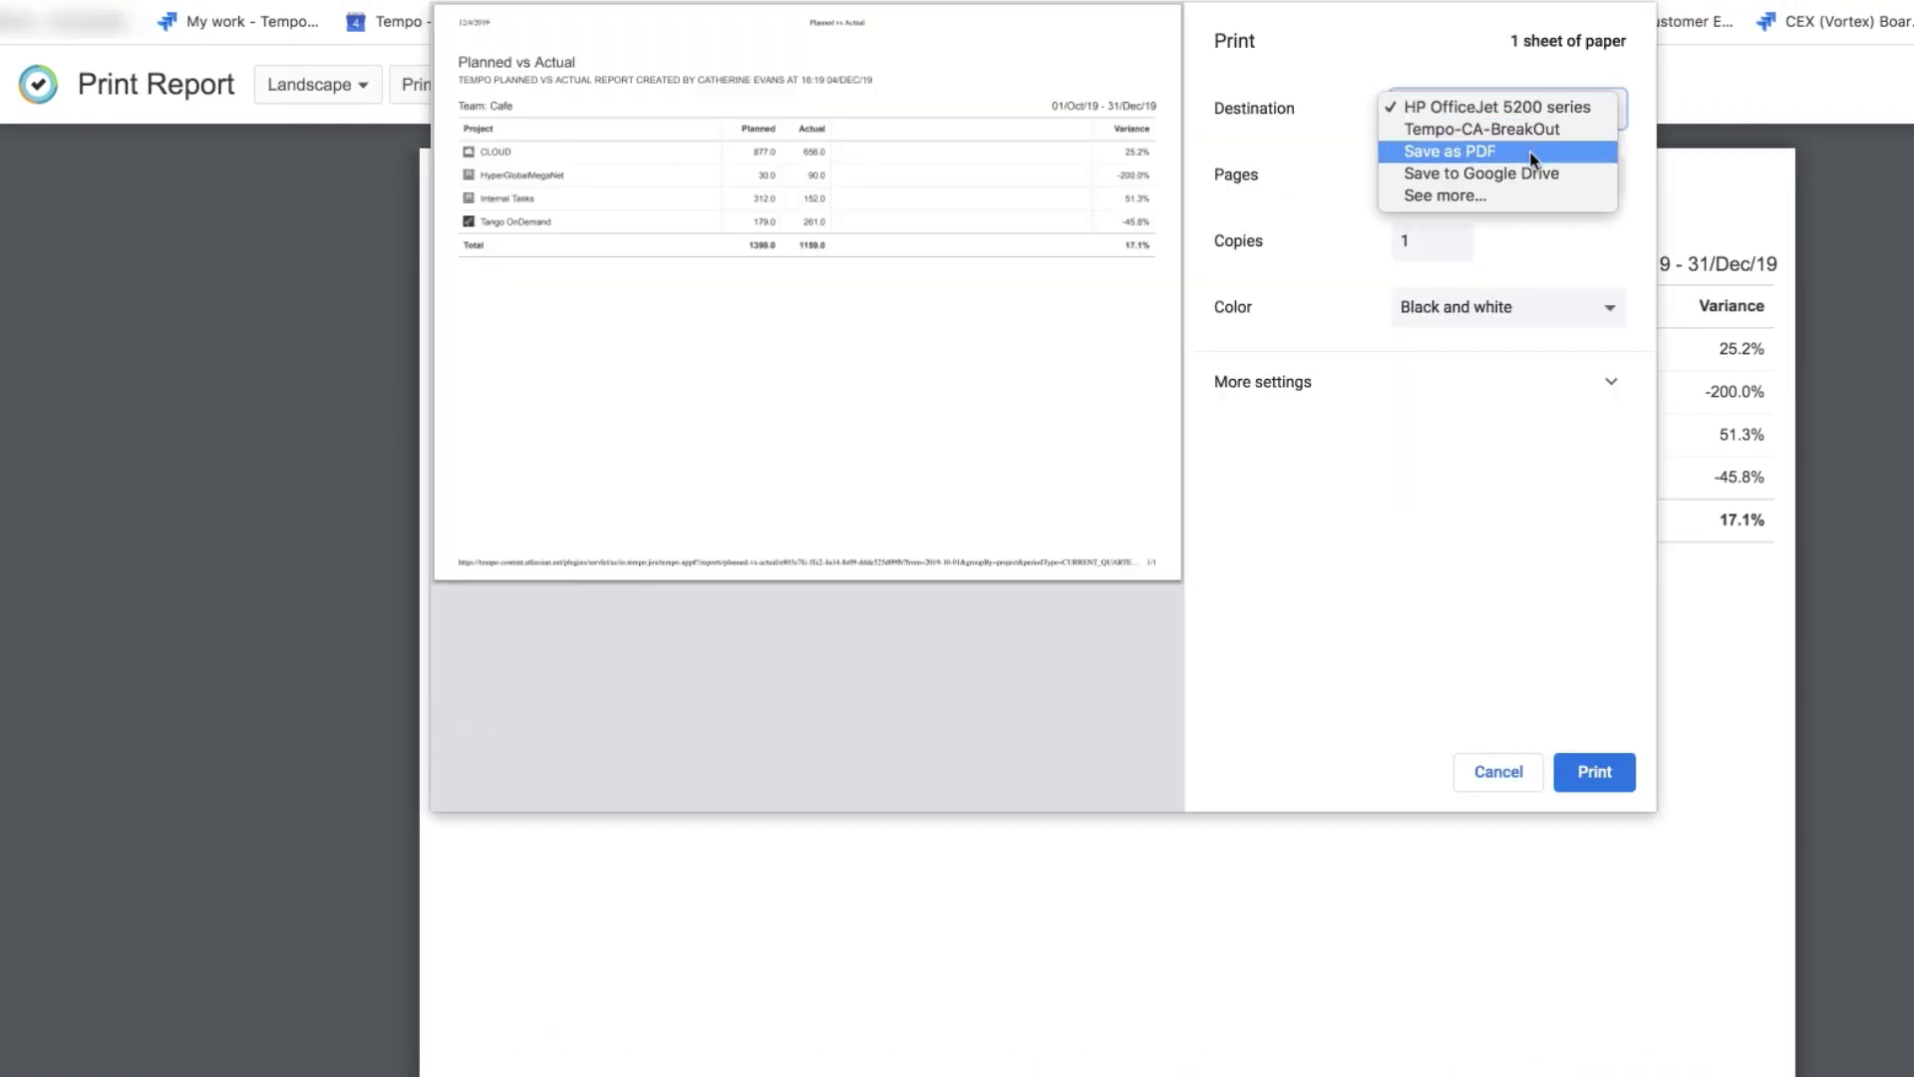
{"action": "left_click", "coordinate": [1533, 159]}
{"action": "left_click", "coordinate": [1617, 776]}
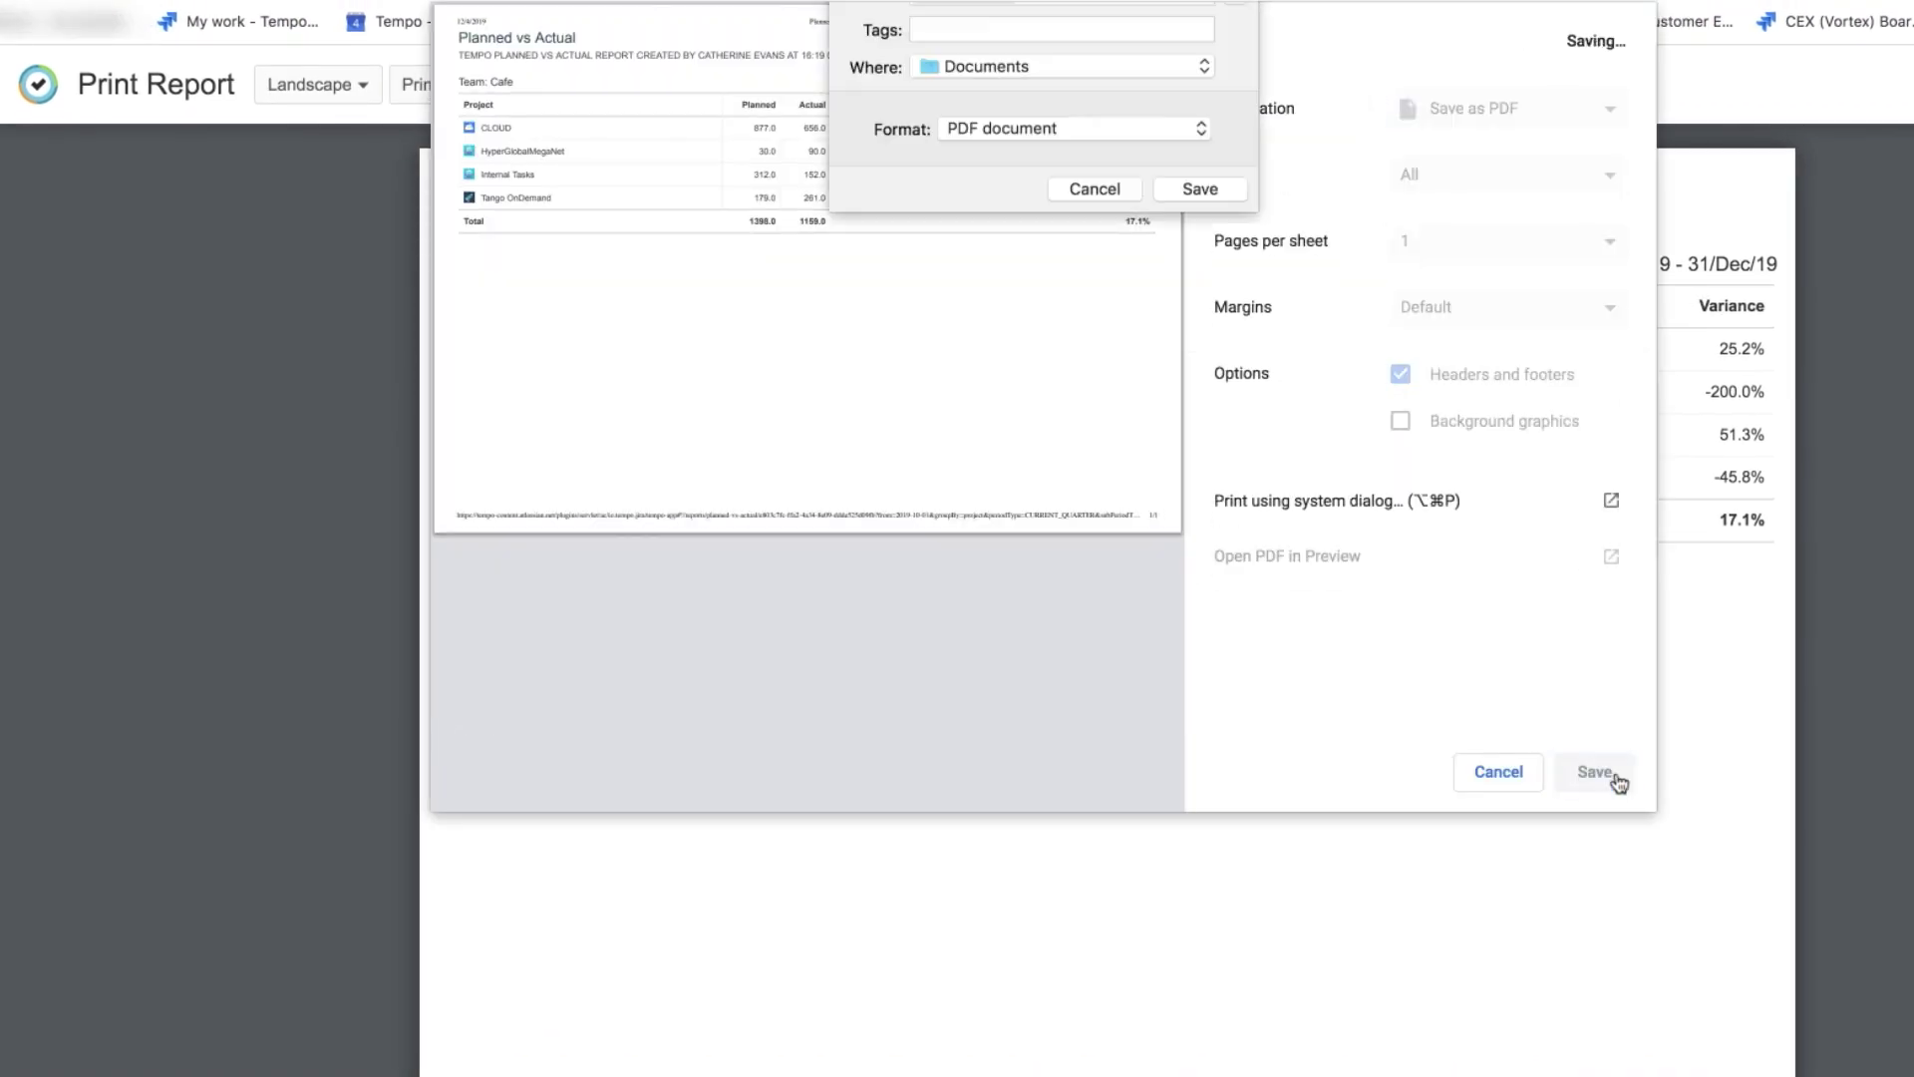
{"action": "left_click", "coordinate": [1208, 237]}
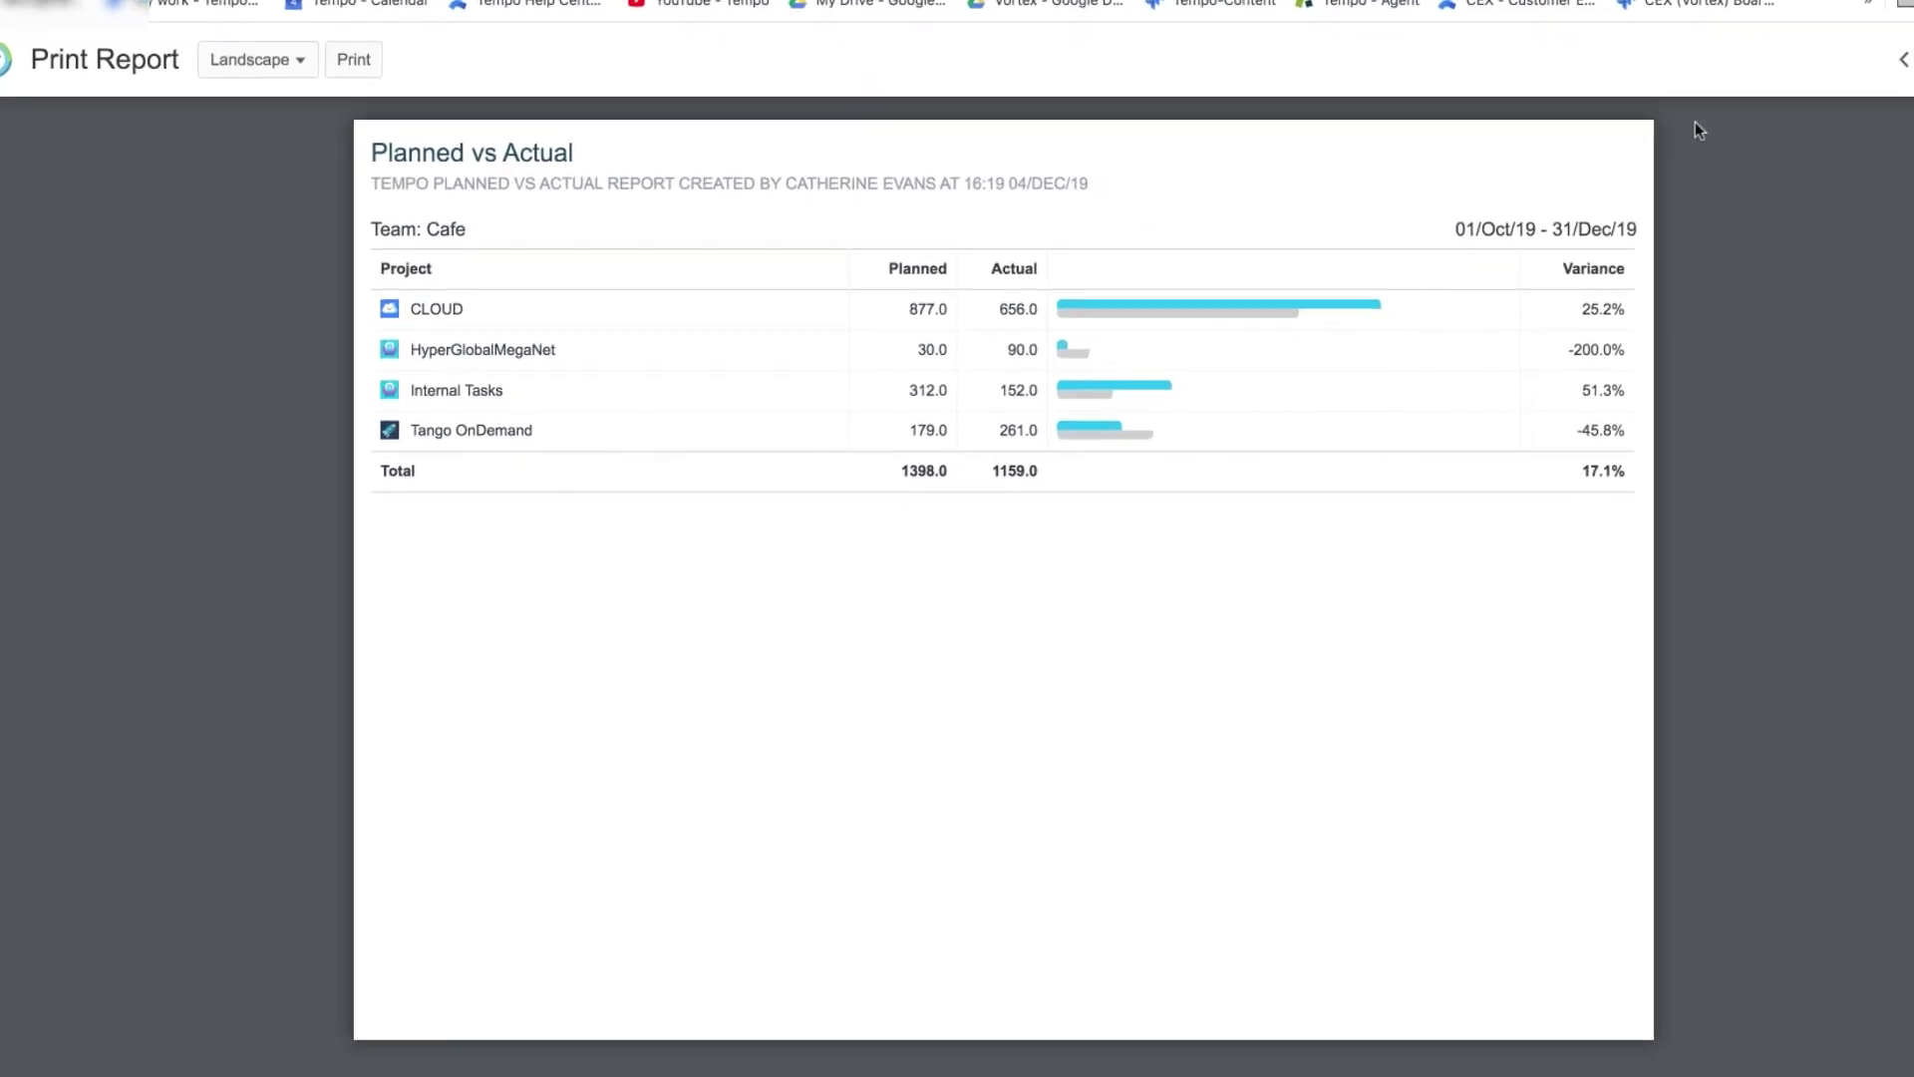
{"action": "left_click", "coordinate": [1844, 45]}
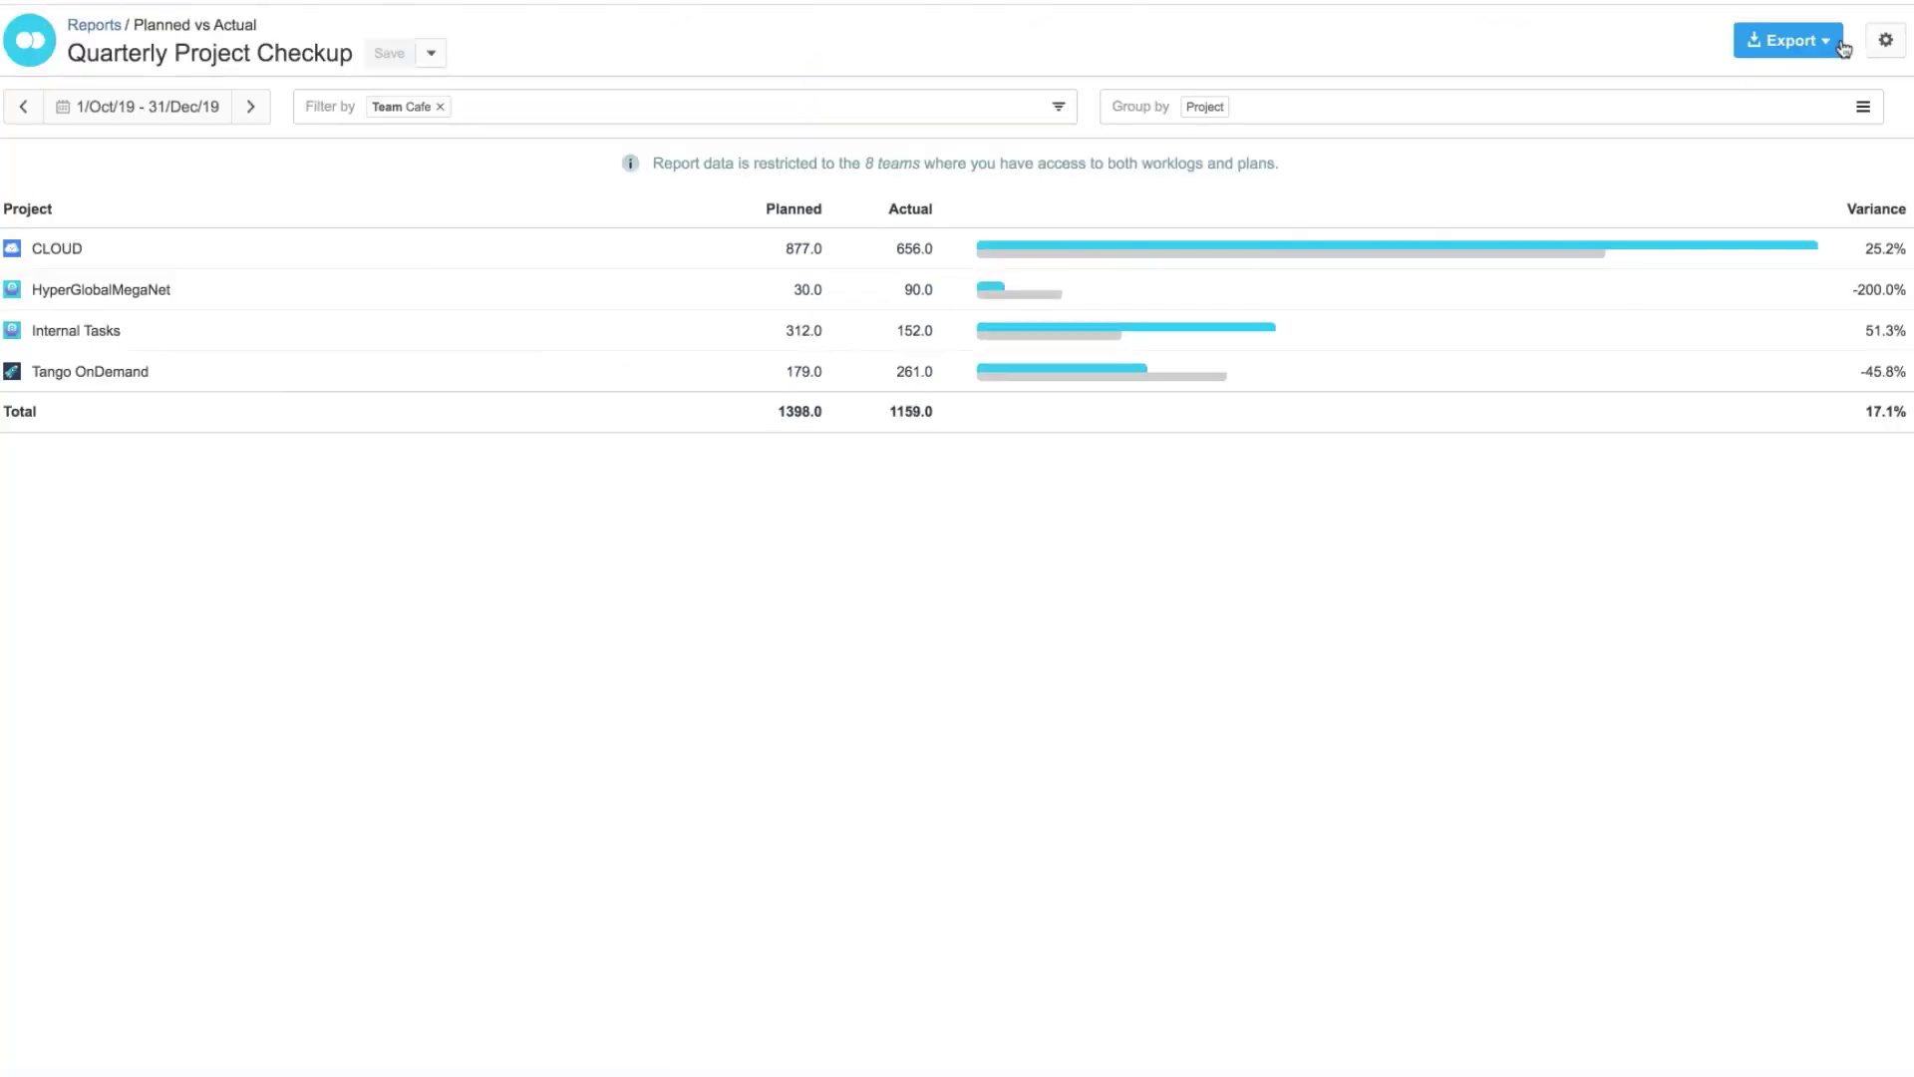